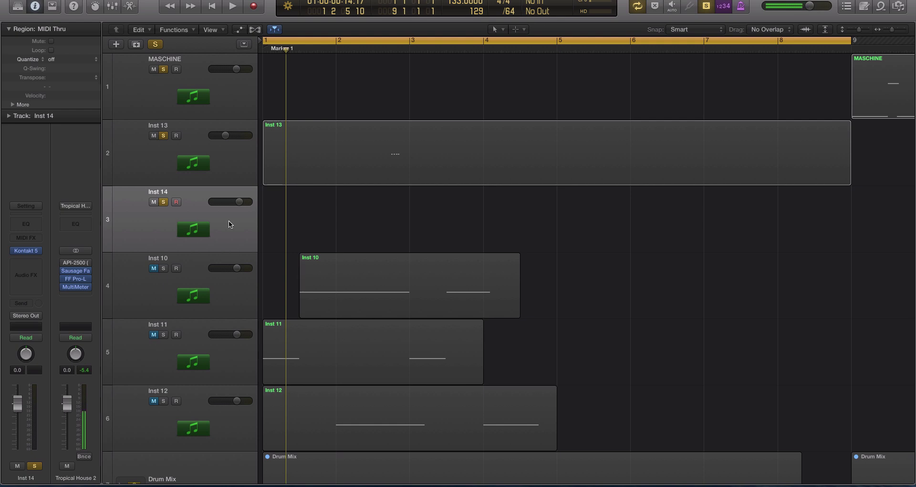
Turn off Solo mode and look at the Maschine 2 instrument on the MASCHINE track
{"action": "left_click", "coordinate": [243, 113]}
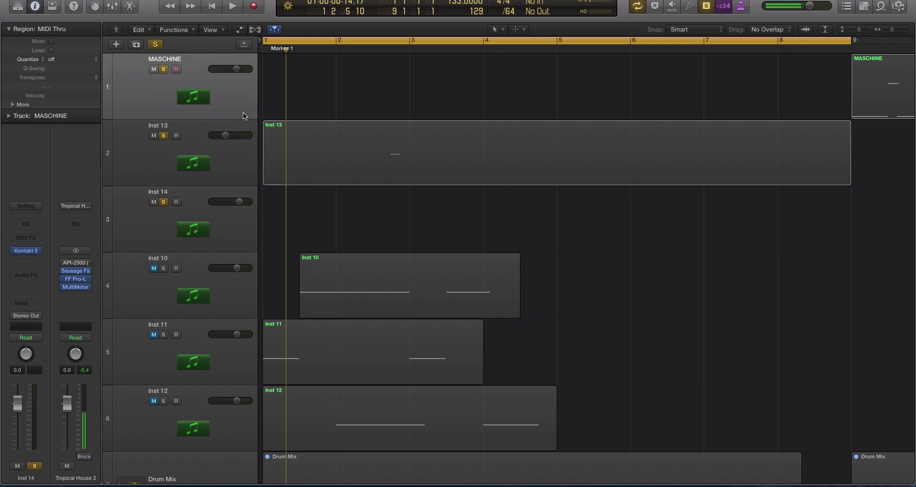
{"action": "key", "text": "ctrl+s"}
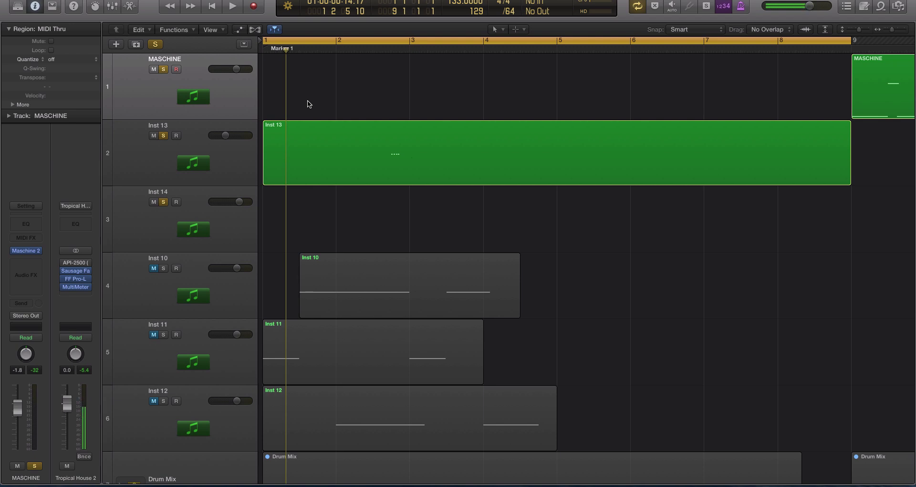
{"action": "left_click", "coordinate": [27, 251]}
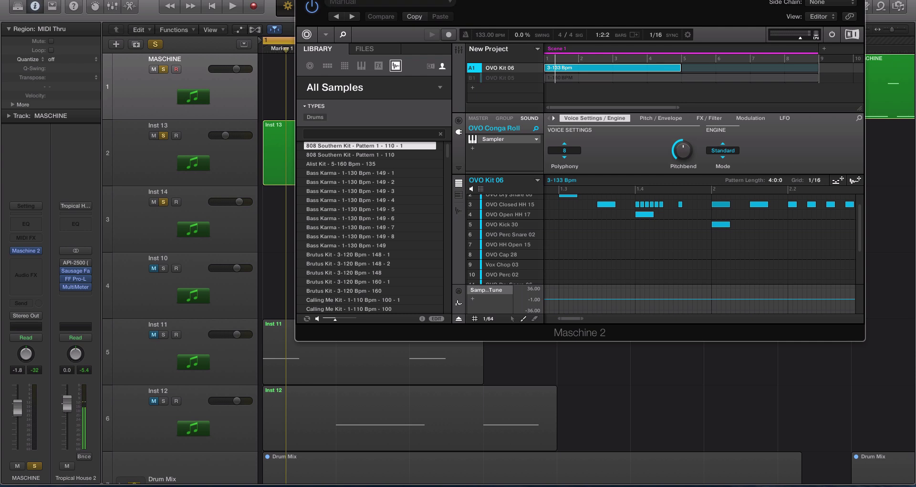
{"action": "left_click", "coordinate": [307, 1]}
{"action": "left_click", "coordinate": [231, 142]}
{"action": "left_click", "coordinate": [227, 113]}
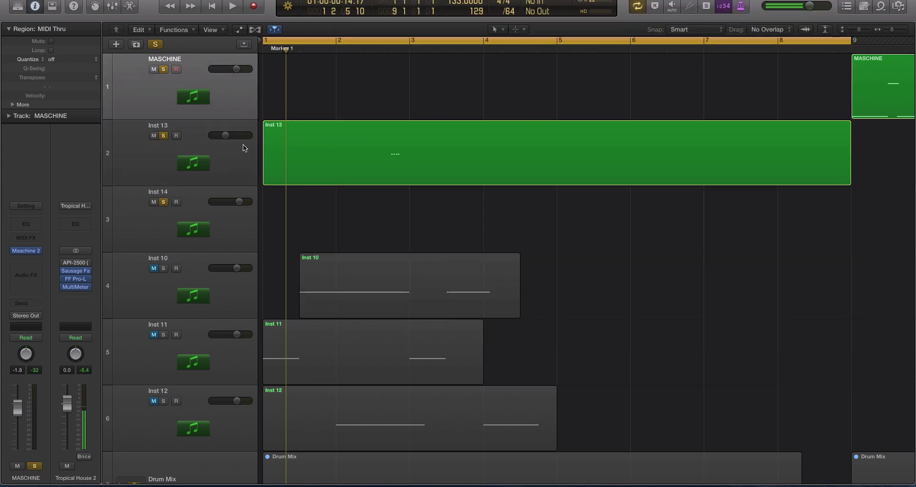
Rename the Inst 13 track as SNARE ROLL
{"action": "left_click", "coordinate": [167, 138]}
{"action": "double_click", "coordinate": [160, 125]}
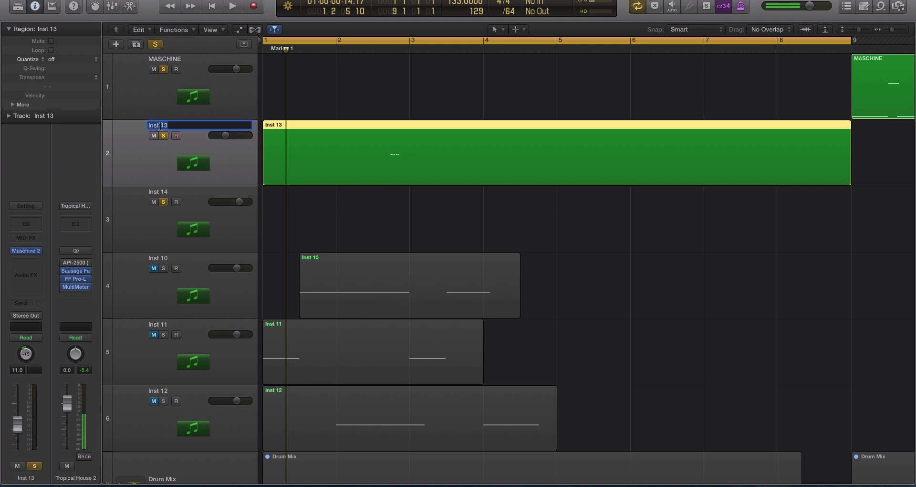
{"action": "type", "text": "SNARE ROLL"}
{"action": "key", "text": "Return"}
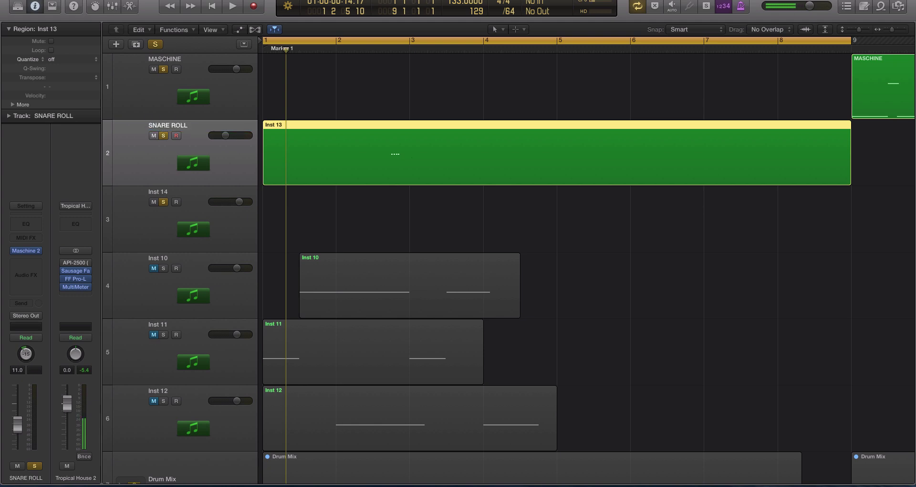
Play the arrangement to hear the drum pattern with the current snare roll, and stop playback
{"action": "key", "text": "space"}
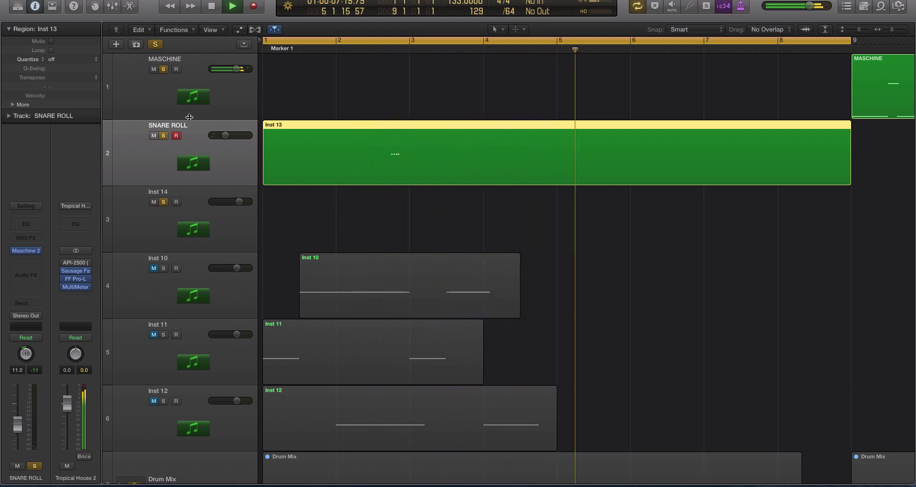
{"action": "key", "text": "space"}
{"action": "left_click_drag", "start_coordinate": [353, 108], "coordinate": [452, 230]}
{"action": "left_click_drag", "start_coordinate": [546, 78], "coordinate": [689, 119]}
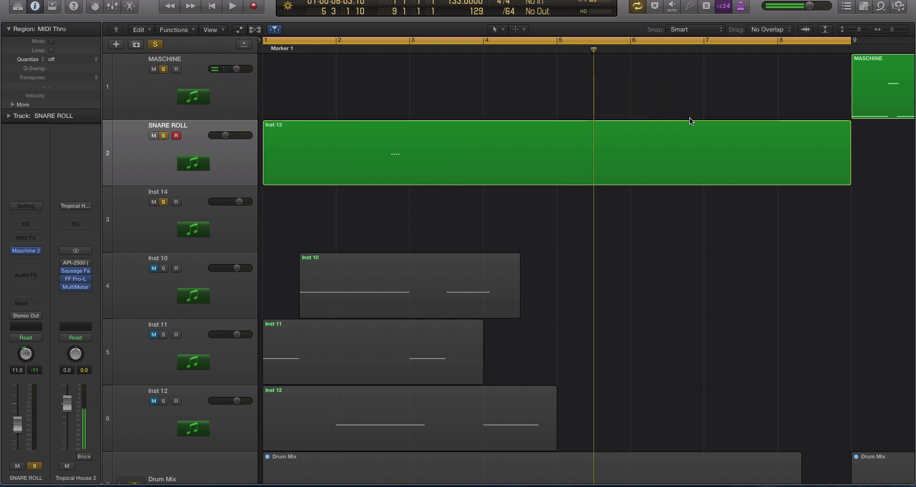
Set the project's grid division to /16
{"action": "left_click", "coordinate": [509, 10]}
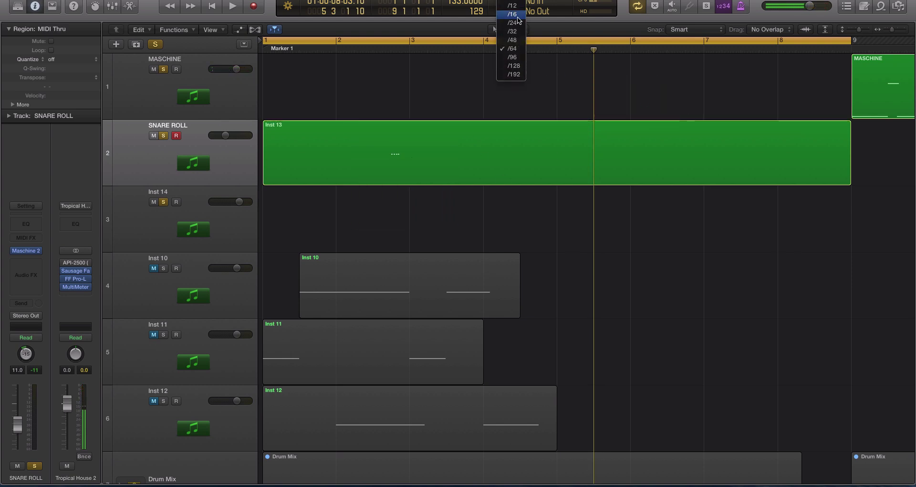
{"action": "left_click", "coordinate": [512, 14]}
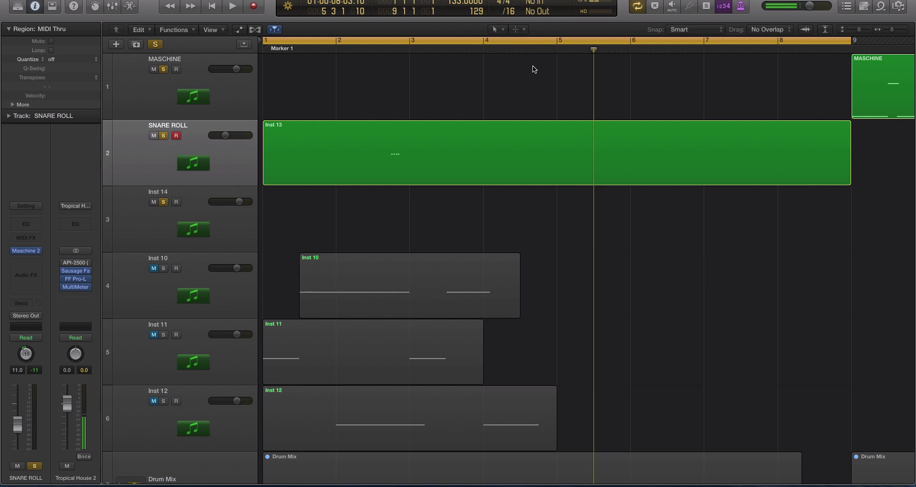
Compare the instrument sounds of the SNARE ROLL and Inst 14 tracks
{"action": "left_click", "coordinate": [248, 159]}
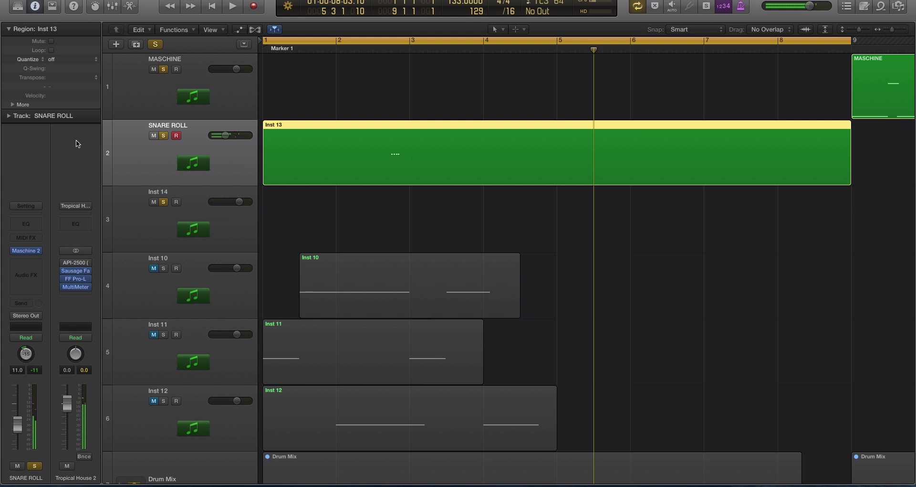
{"action": "left_click", "coordinate": [217, 222]}
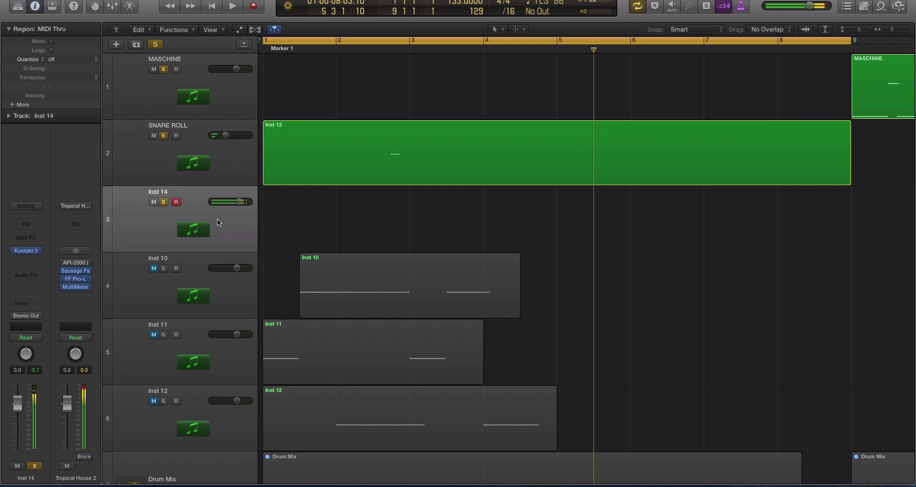
{"action": "left_click", "coordinate": [127, 171]}
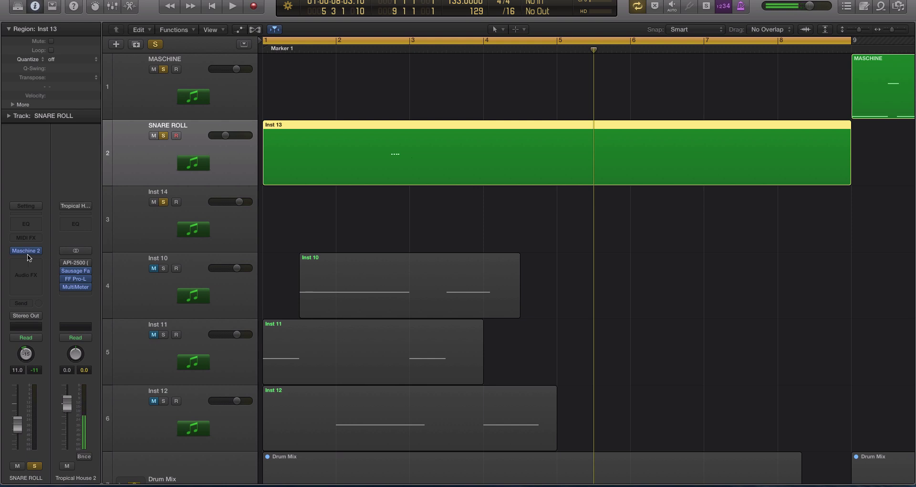
Rename the Inst 14 track as KONTAKT
{"action": "double_click", "coordinate": [155, 193]}
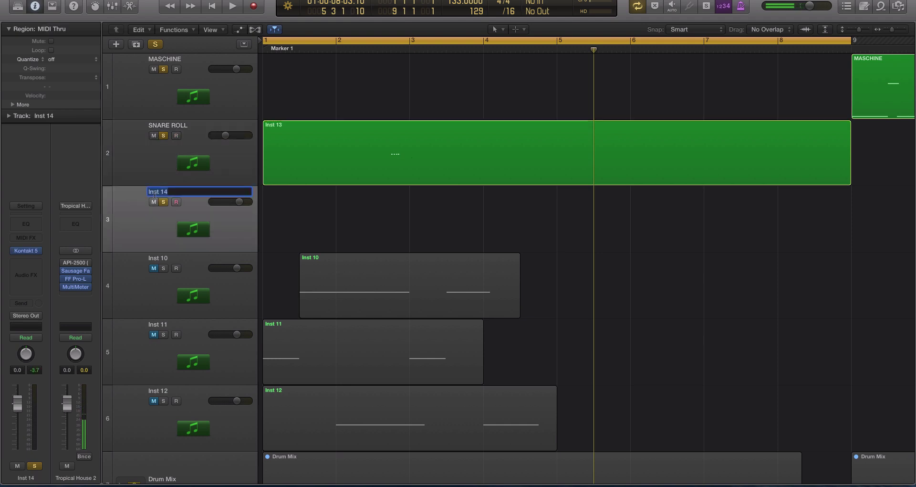
{"action": "type", "text": "KOT"}
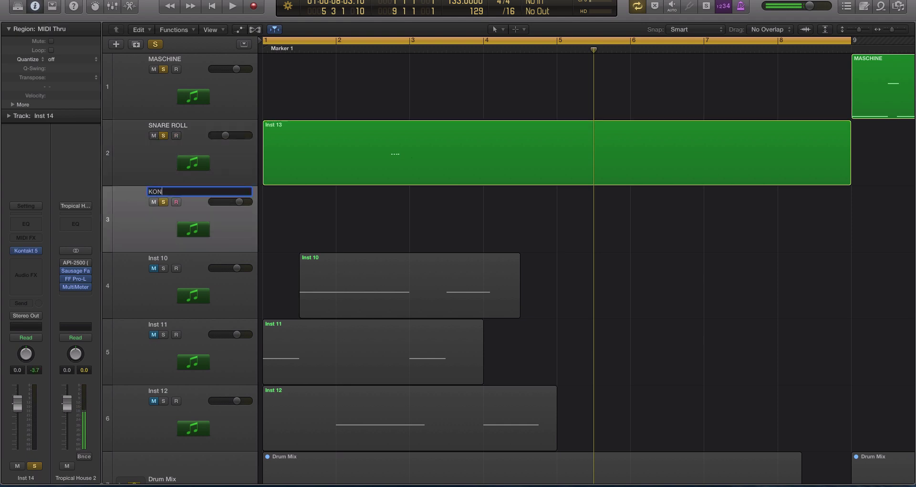
{"action": "type", "text": "TAKT"}
{"action": "key", "text": "Return"}
Audition the OVO Dry Snare 06 sound in the SNARE ROLL track's Maschine 2 instrument and close it
{"action": "left_click", "coordinate": [324, 162]}
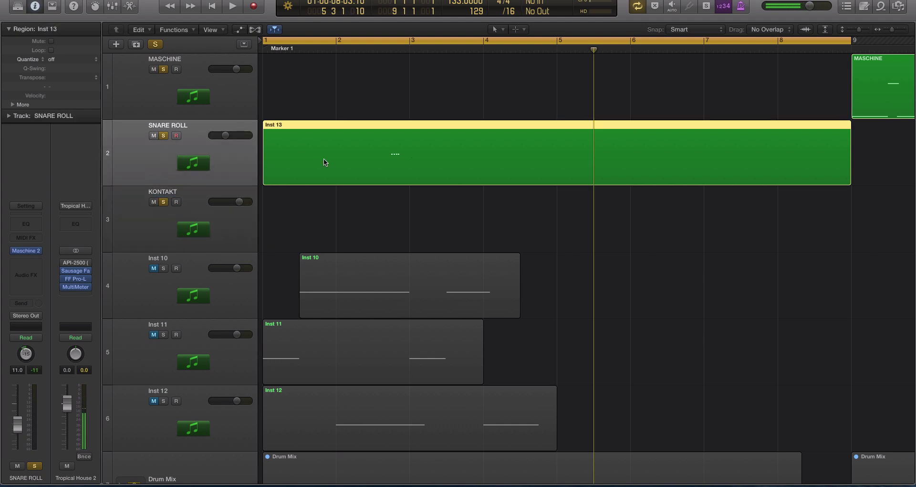
{"action": "left_click", "coordinate": [24, 250]}
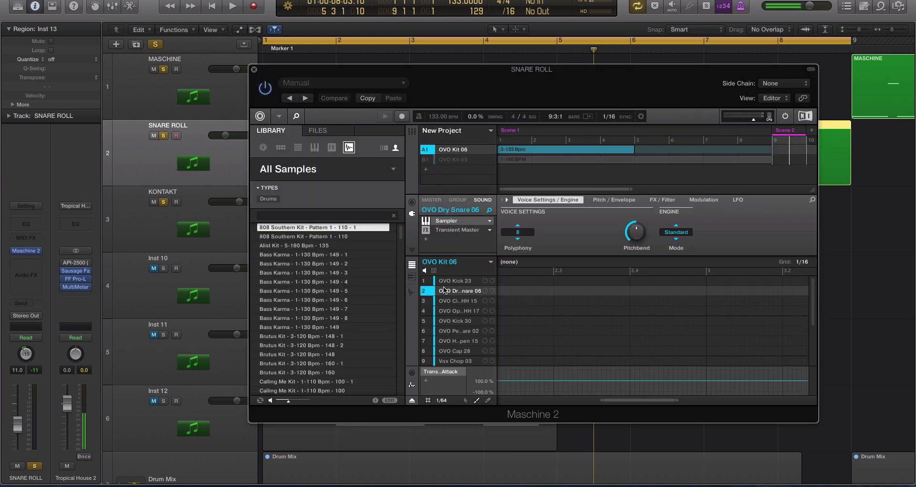
{"action": "left_click", "coordinate": [462, 282]}
{"action": "left_click", "coordinate": [465, 294]}
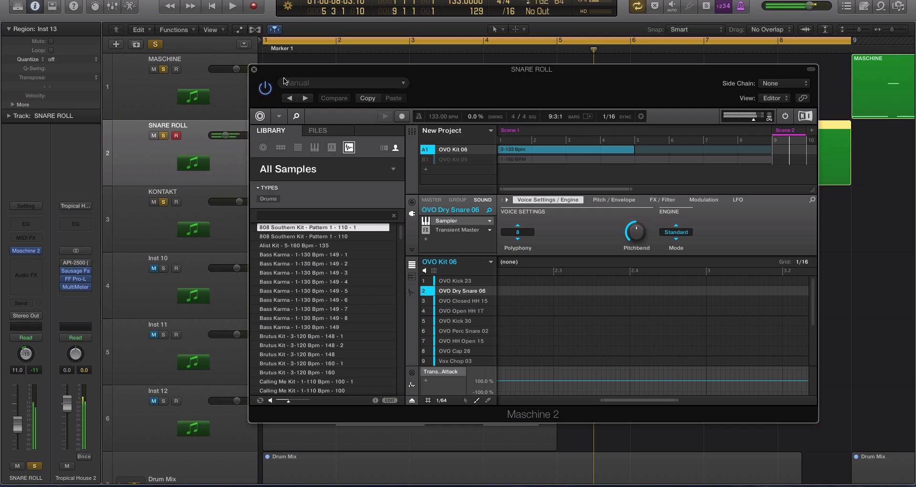
{"action": "left_click", "coordinate": [254, 69]}
Examine the OVO Dry Snare 06 sample mapping in the KONTAKT track's Kontakt 5 instrument and close it
{"action": "left_click", "coordinate": [243, 237]}
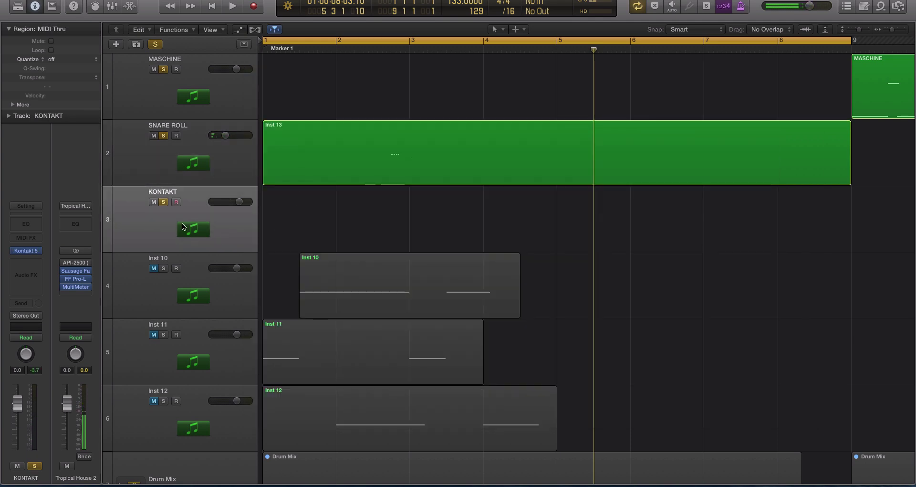
{"action": "left_click", "coordinate": [36, 251]}
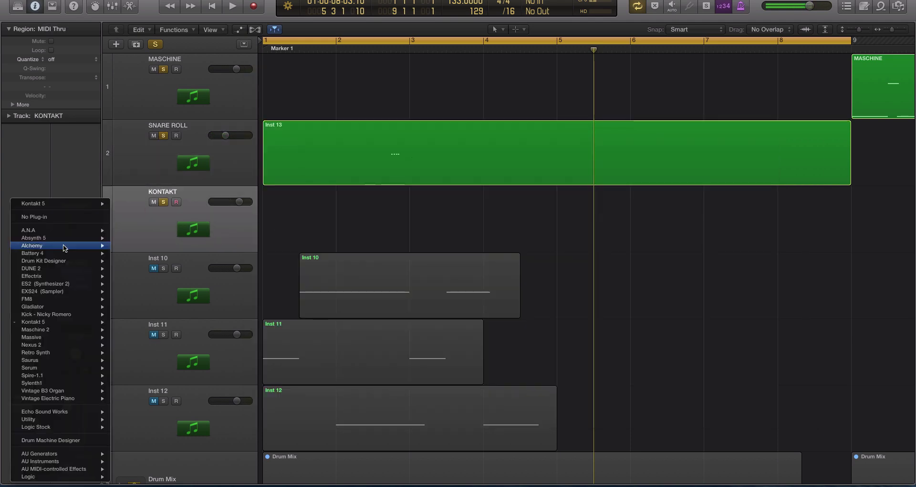
{"action": "left_click", "coordinate": [15, 183]}
{"action": "left_click", "coordinate": [37, 250]}
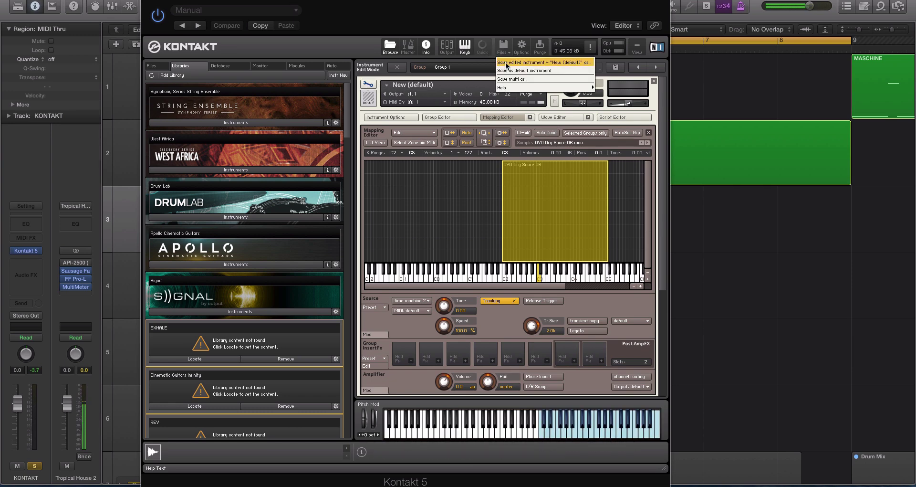
{"action": "left_click", "coordinate": [368, 85]}
{"action": "left_click", "coordinate": [368, 85]}
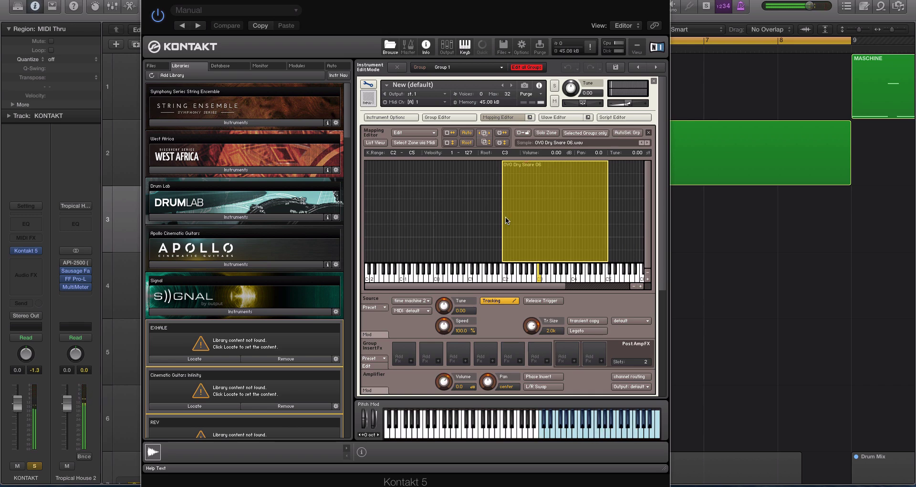
{"action": "left_click", "coordinate": [149, 1]}
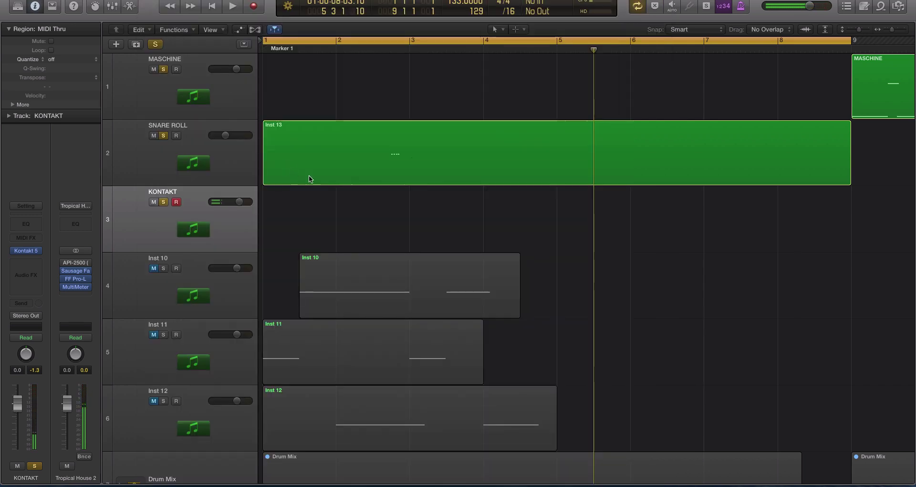
Open the SNARE ROLL region in an enlarged Piano Roll with the MIDI Draw area hidden
{"action": "left_click", "coordinate": [345, 152]}
{"action": "left_click", "coordinate": [244, 166]}
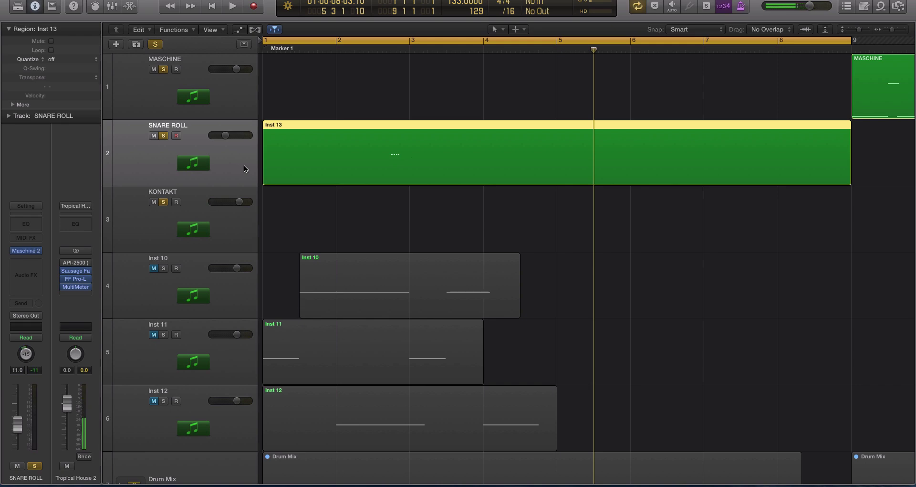
{"action": "key", "text": "p"}
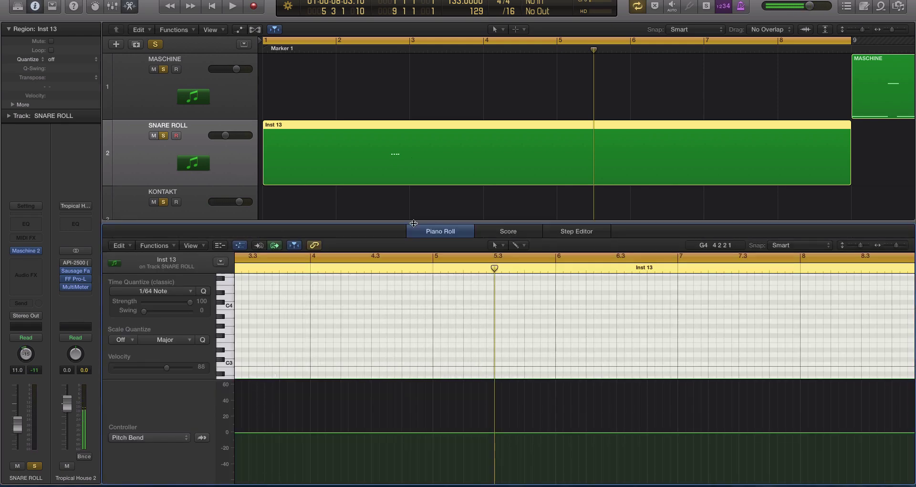
{"action": "left_click_drag", "start_coordinate": [414, 222], "coordinate": [406, 65]}
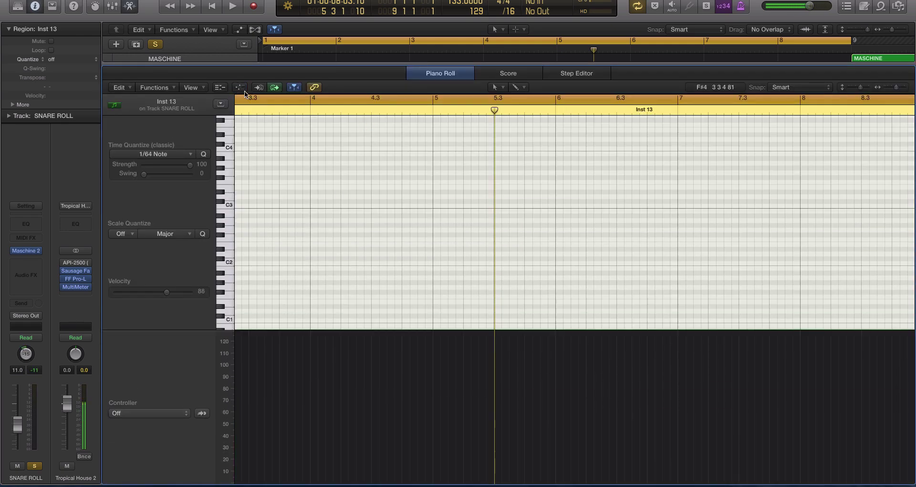
{"action": "left_click", "coordinate": [243, 90]}
Locate and examine the existing snare roll notes and the start of the region in the Piano Roll
{"action": "scroll", "coordinate": [488, 201], "scroll_direction": "down", "scroll_amount": 10}
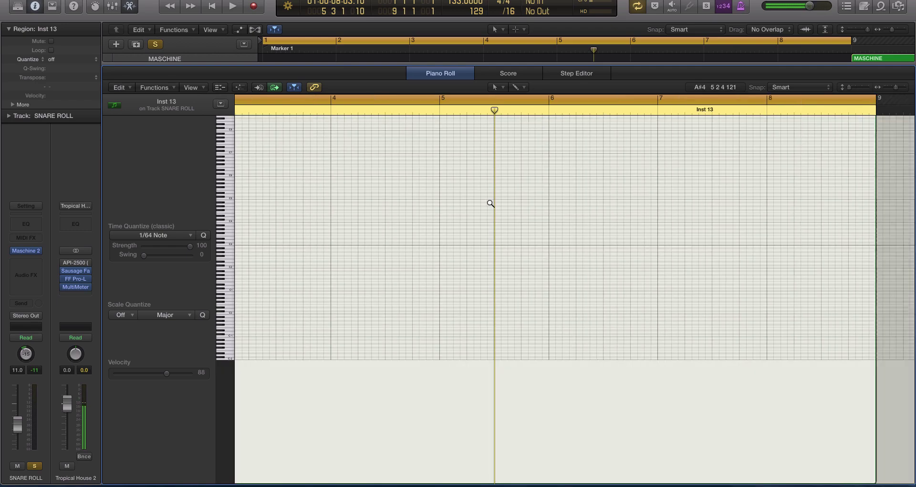
{"action": "scroll", "coordinate": [489, 203], "scroll_direction": "down", "scroll_amount": 10}
{"action": "scroll", "coordinate": [486, 201], "scroll_direction": "up", "scroll_amount": 10}
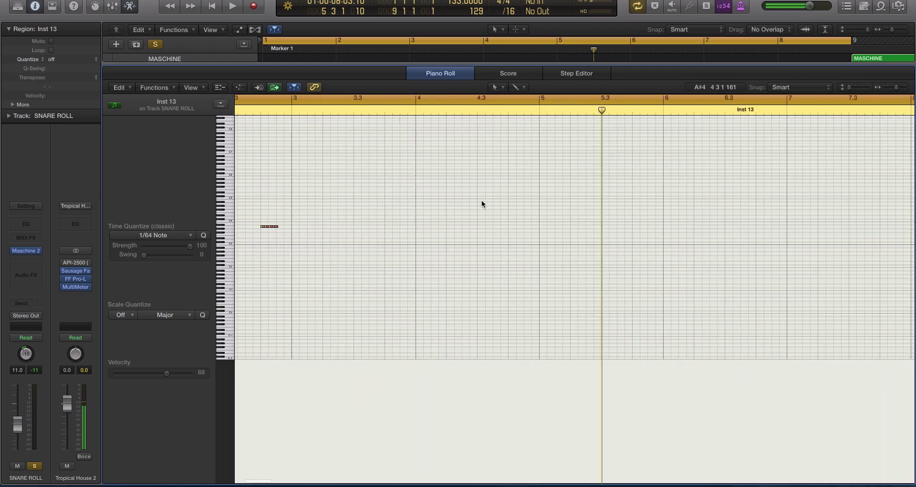
{"action": "scroll", "coordinate": [482, 200], "scroll_direction": "up", "scroll_amount": 10}
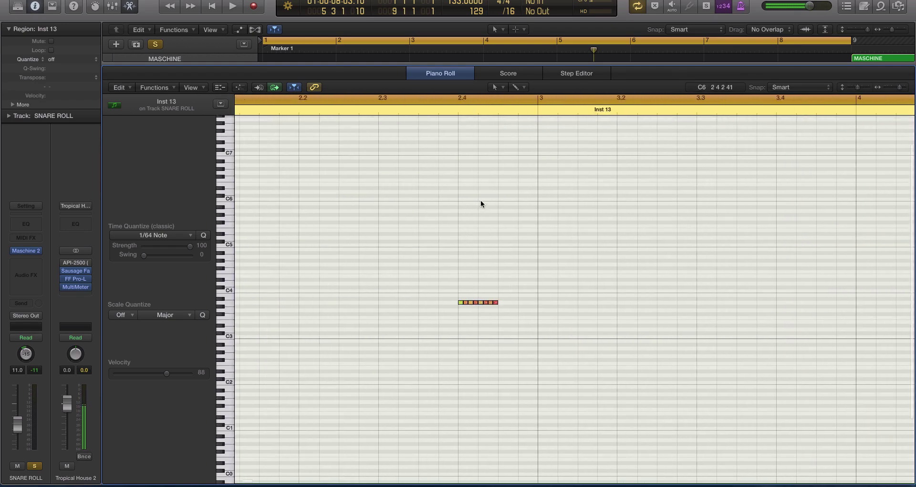
{"action": "scroll", "coordinate": [481, 203], "scroll_direction": "up", "scroll_amount": 15}
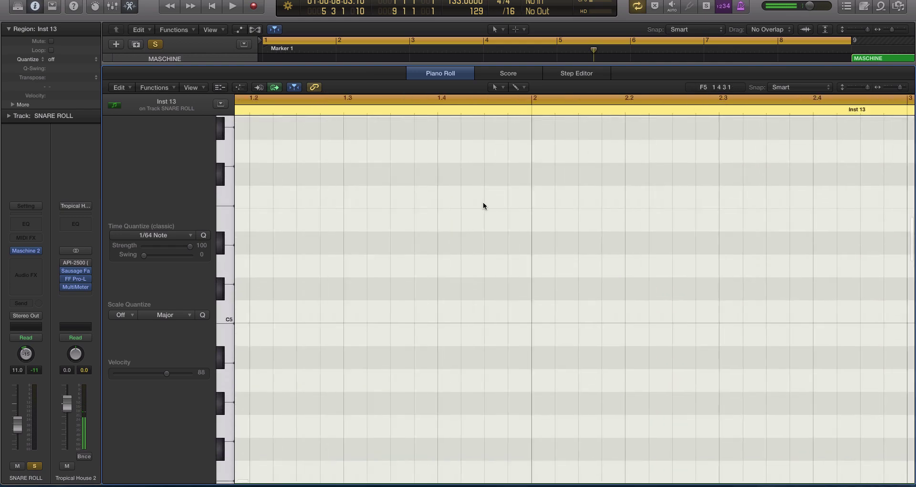
{"action": "scroll", "coordinate": [483, 205], "scroll_direction": "left", "scroll_amount": 4}
{"action": "scroll", "coordinate": [338, 190], "scroll_direction": "down", "scroll_amount": 10}
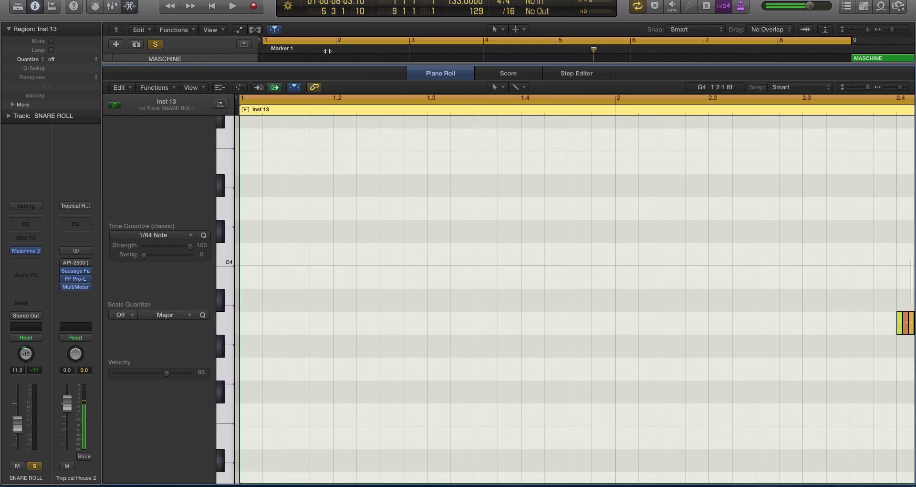
{"action": "scroll", "coordinate": [332, 249], "scroll_direction": "down", "scroll_amount": 1}
Reduce the Piano Roll's height to reveal the tracks and play the arrangement from the start through bar 4
{"action": "left_click_drag", "start_coordinate": [328, 63], "coordinate": [330, 155]}
{"action": "key", "text": "space"}
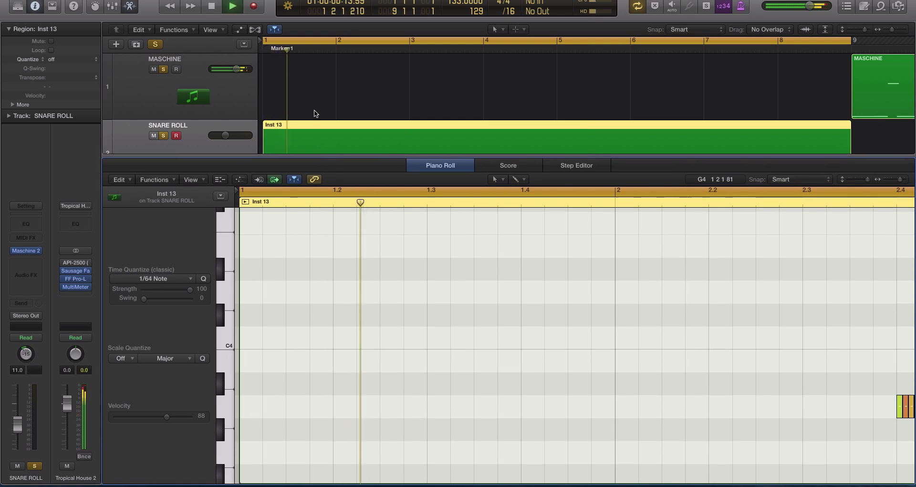
{"action": "scroll", "coordinate": [314, 110], "scroll_direction": "down", "scroll_amount": 3}
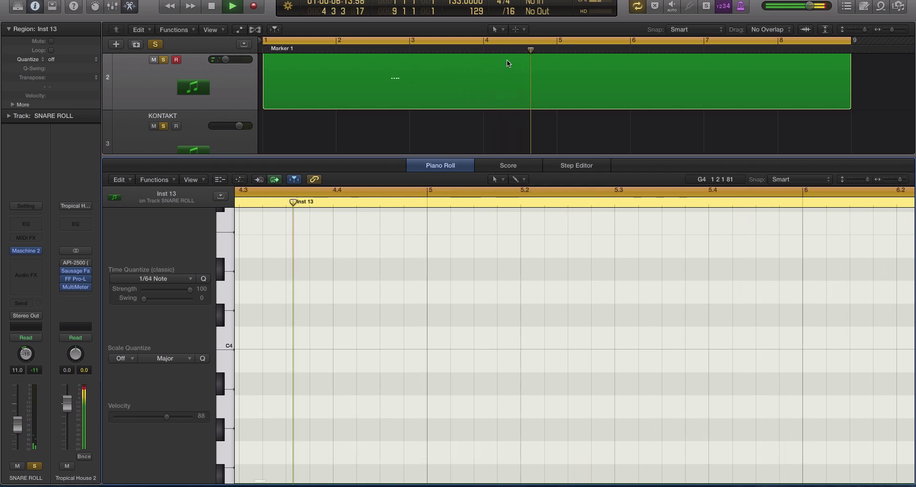
{"action": "key", "text": "space"}
Stop playback, set the playhead at bar 4 beat 3, and bring that position into view in the Piano Roll
{"action": "left_click", "coordinate": [522, 43]}
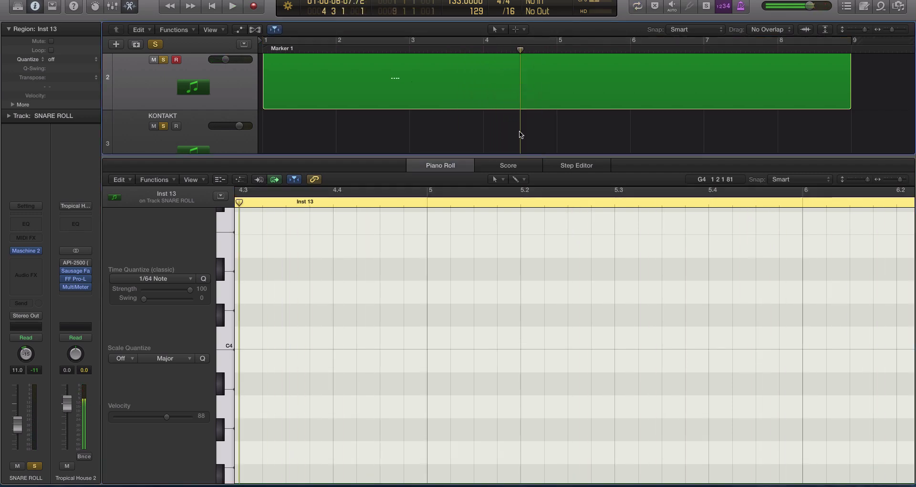
{"action": "scroll", "coordinate": [527, 296], "scroll_direction": "right", "scroll_amount": 10}
{"action": "scroll", "coordinate": [527, 298], "scroll_direction": "down", "scroll_amount": 2}
{"action": "scroll", "coordinate": [526, 298], "scroll_direction": "down", "scroll_amount": 10}
{"action": "scroll", "coordinate": [526, 299], "scroll_direction": "left", "scroll_amount": 20}
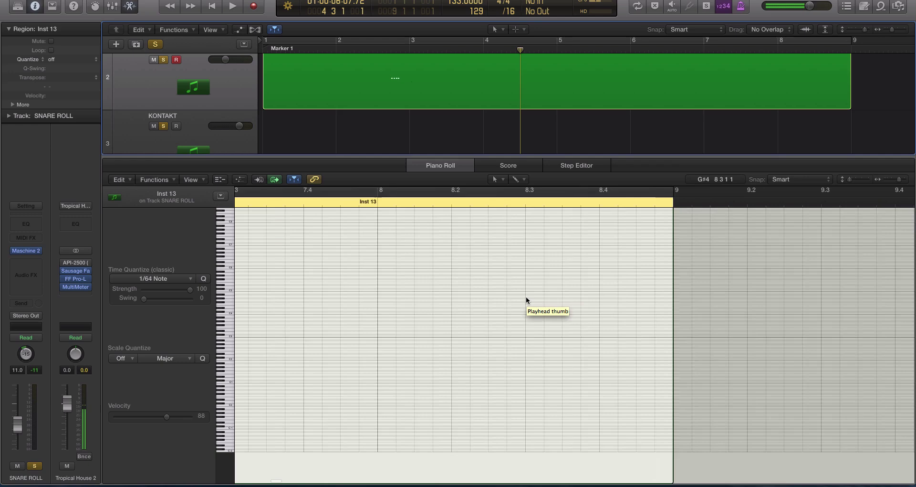
{"action": "scroll", "coordinate": [527, 299], "scroll_direction": "right", "scroll_amount": 15}
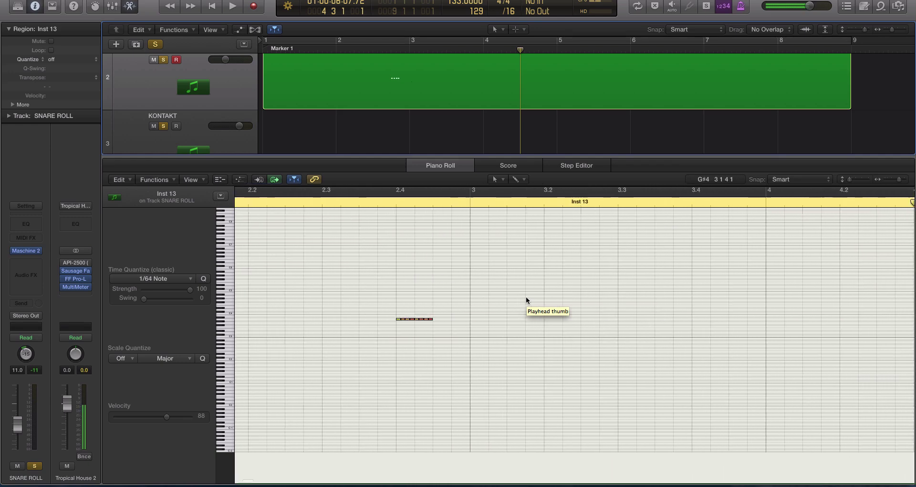
{"action": "left_click", "coordinate": [474, 201]}
{"action": "left_click", "coordinate": [545, 203]}
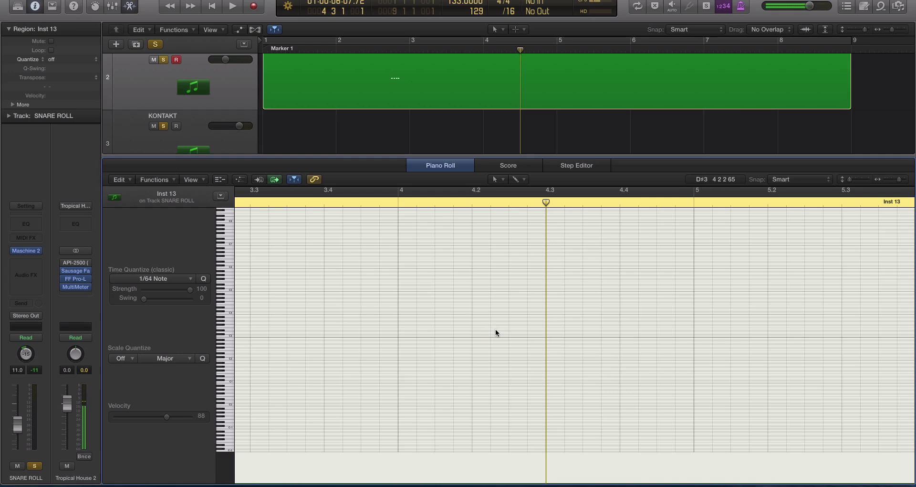
Choose the Brush tool for the Piano Roll and set Time Quantize to 1/16 Triplet (1/24)
{"action": "scroll", "coordinate": [571, 241], "scroll_direction": "up", "scroll_amount": 5}
{"action": "key", "text": "t"}
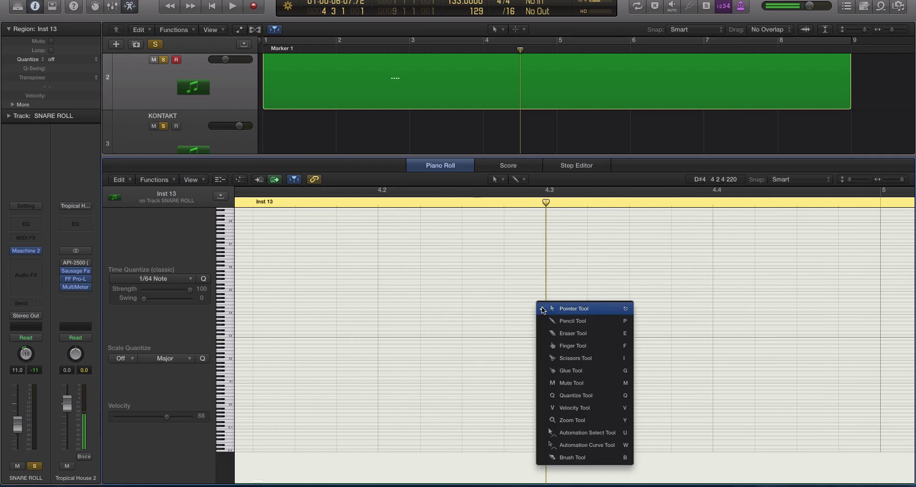
{"action": "left_click", "coordinate": [597, 453]}
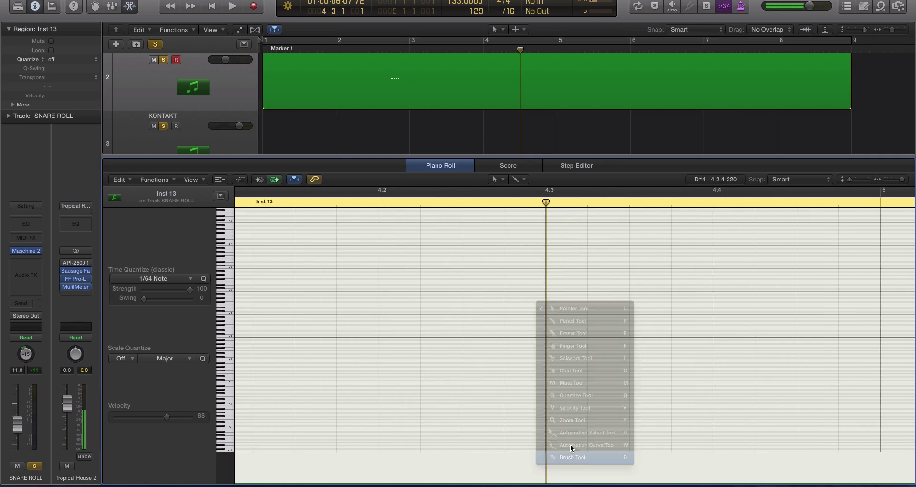
{"action": "left_click", "coordinate": [150, 278]}
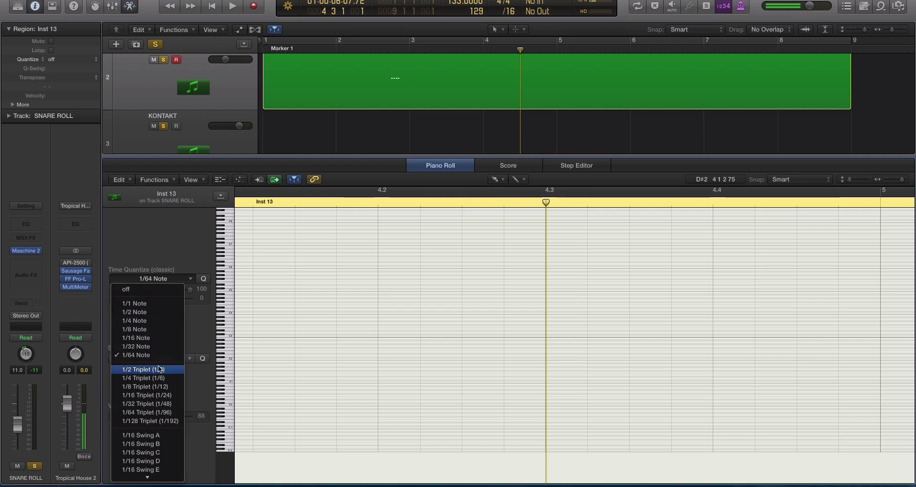
{"action": "left_click", "coordinate": [149, 395]}
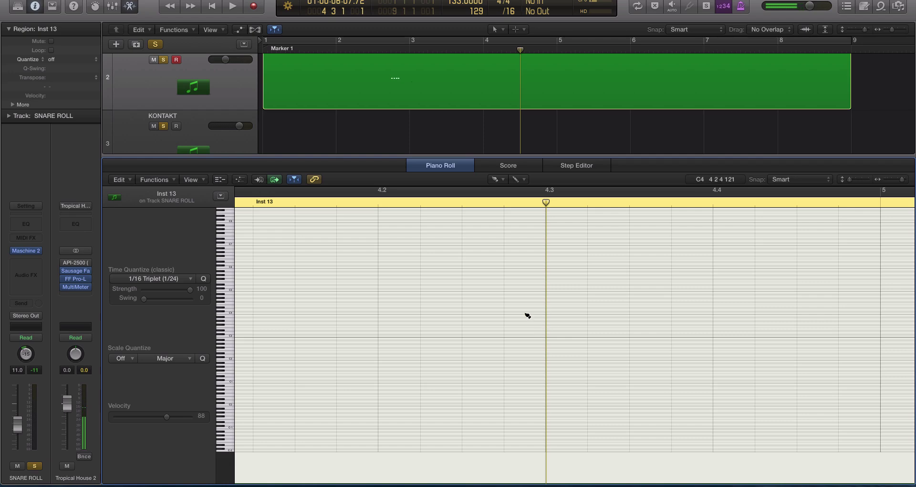
Paint six consecutive notes on C2 from bar 4 beat 3 to beat 4 and play them back
{"action": "scroll", "coordinate": [514, 337], "scroll_direction": "up", "scroll_amount": 5}
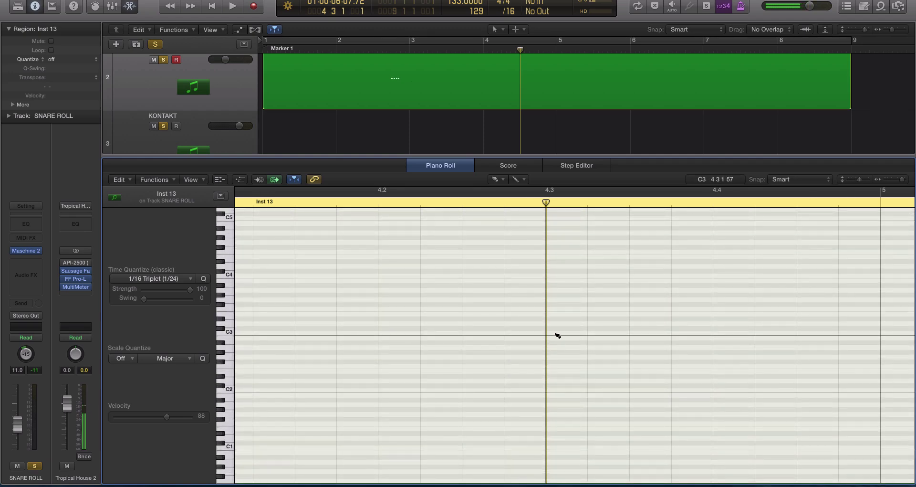
{"action": "left_click", "coordinate": [556, 390]}
{"action": "left_click", "coordinate": [607, 391]}
{"action": "left_click", "coordinate": [687, 391]}
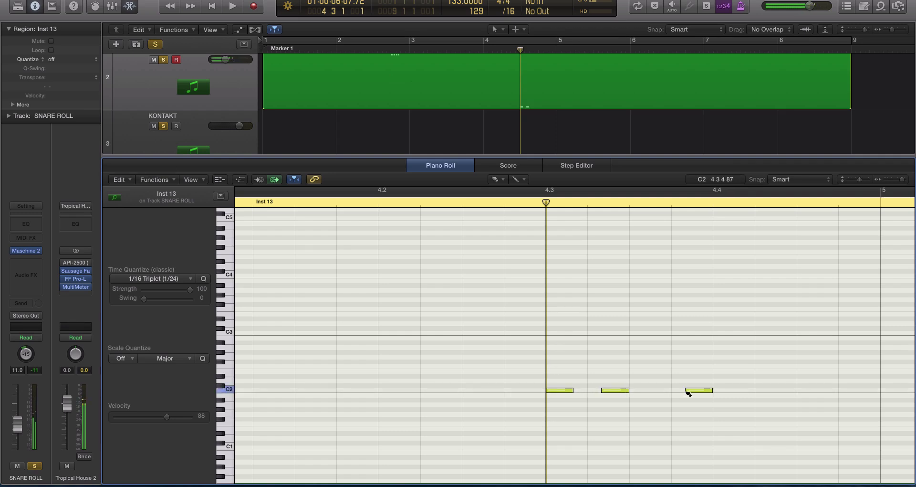
{"action": "left_click", "coordinate": [651, 390]}
{"action": "left_click", "coordinate": [668, 390]}
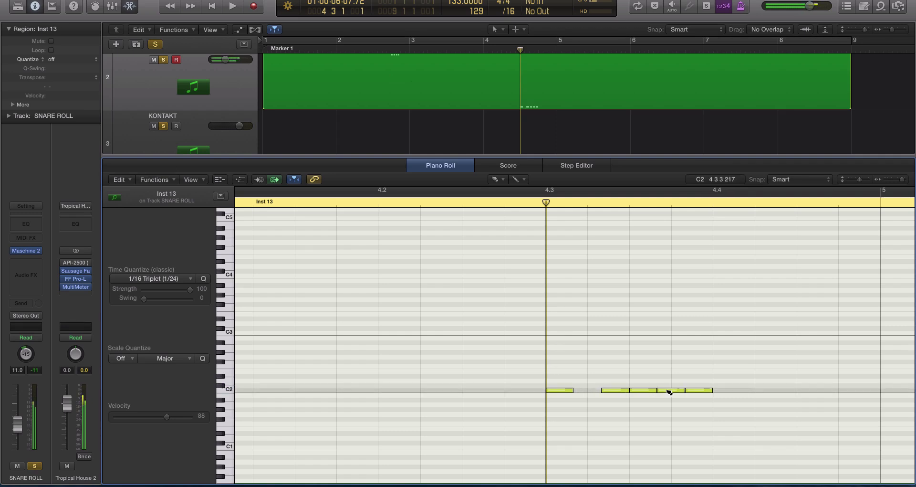
{"action": "left_click", "coordinate": [593, 391]}
{"action": "key", "text": "super+Left"}
{"action": "key", "text": "super+Left"}
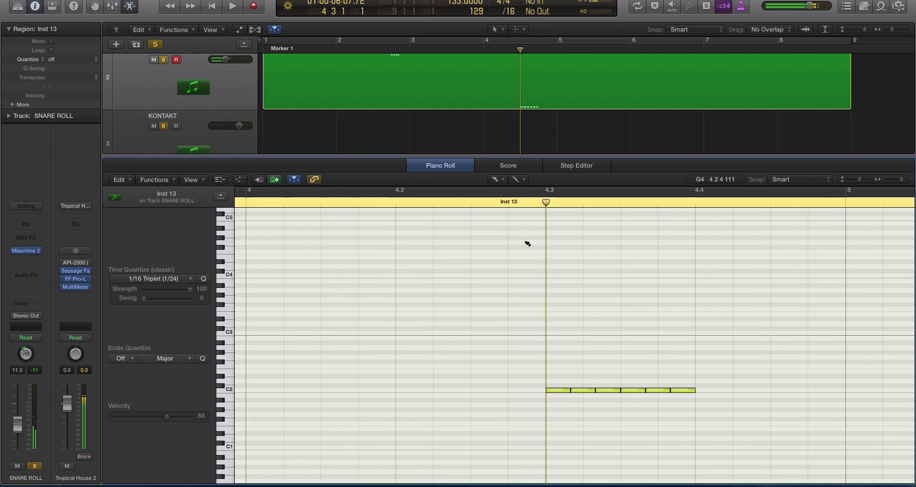
{"action": "key", "text": "space"}
{"action": "key", "text": "space"}
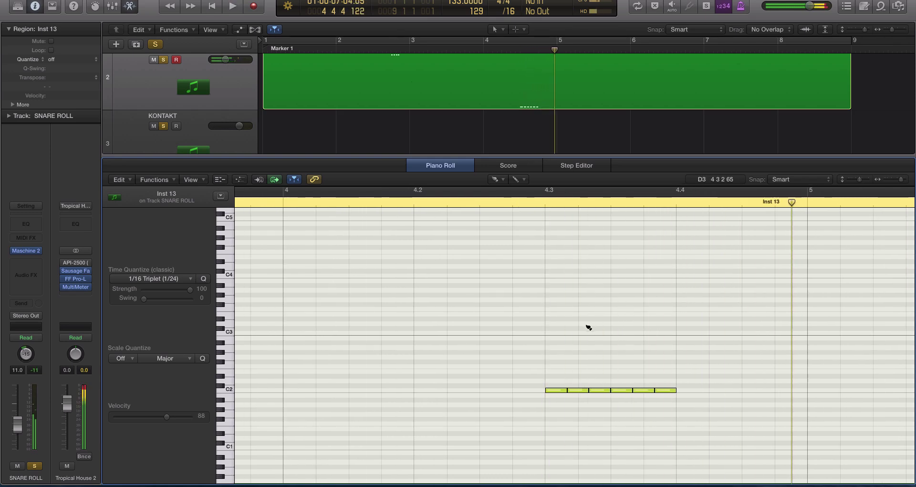
Move the six painted notes from C2 up to C3 and play the roll from about bar 4 beat 2
{"action": "key", "text": "super+a"}
{"action": "left_click_drag", "start_coordinate": [555, 391], "coordinate": [554, 338]}
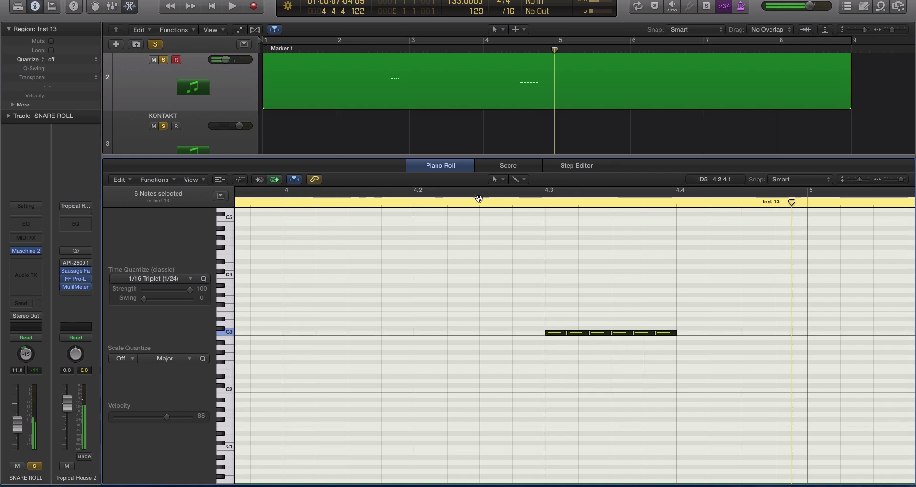
{"action": "double_click", "coordinate": [411, 202]}
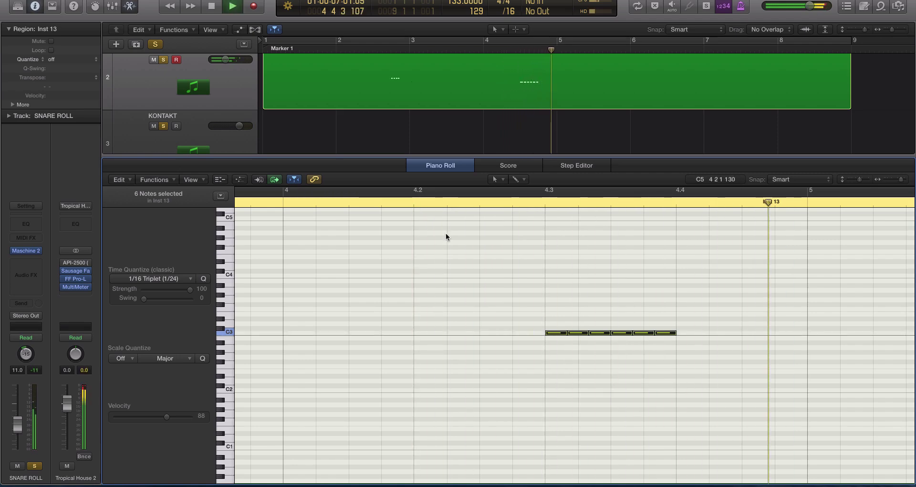
Quantize the six selected C3 notes to 1/8 Triplet (1/12) and play them back
{"action": "left_click", "coordinate": [140, 279]}
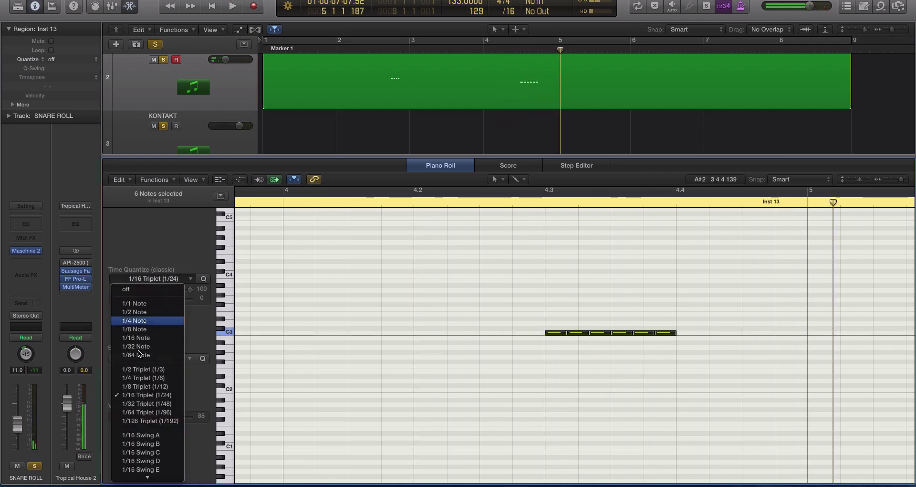
{"action": "left_click", "coordinate": [146, 387]}
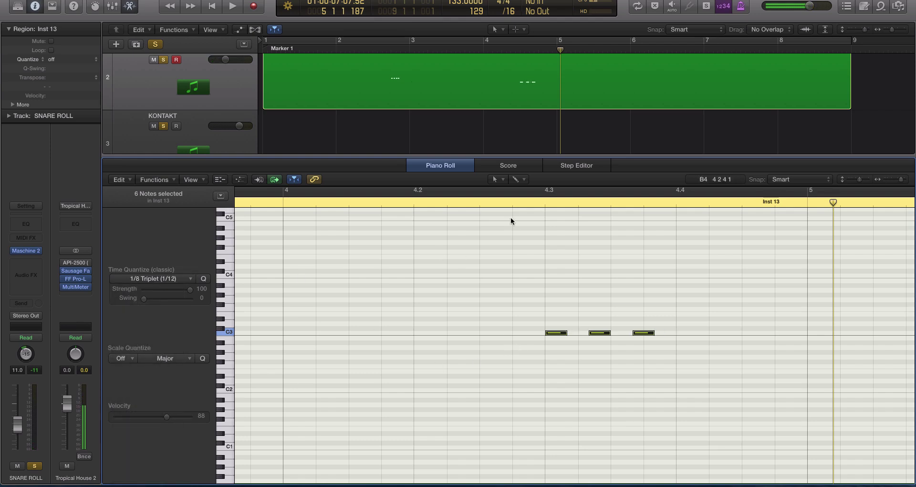
{"action": "left_click", "coordinate": [512, 203]}
{"action": "key", "text": "space"}
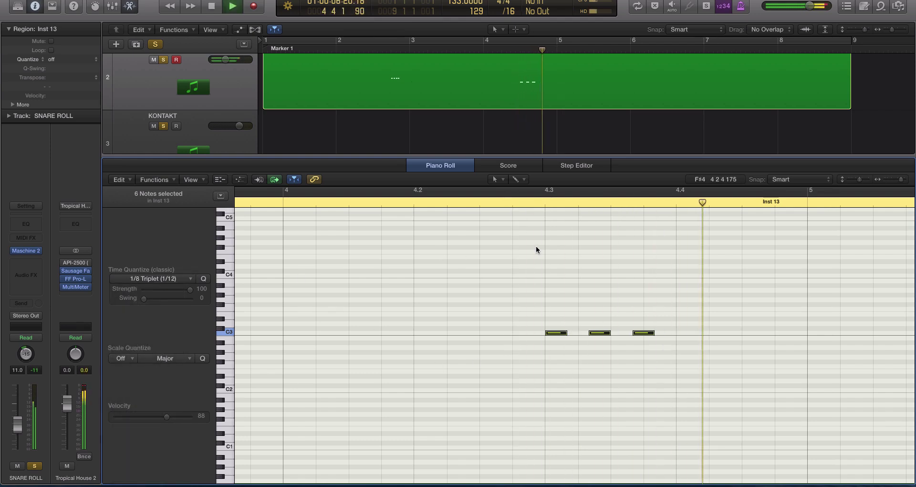
{"action": "key", "text": "space"}
{"action": "left_click", "coordinate": [412, 37]}
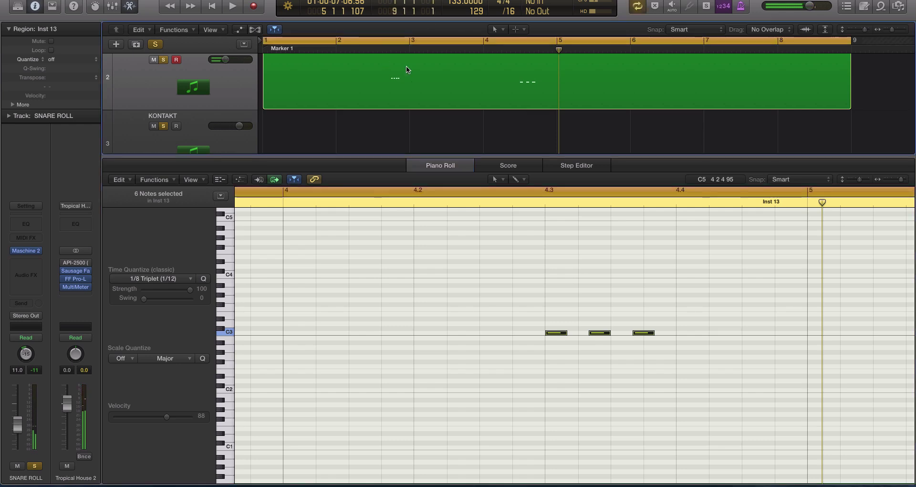
Paint four consecutive 1/8 triplet notes on C3 ahead of bar 4 beat 3 with the Brush tool
{"action": "left_click", "coordinate": [186, 279]}
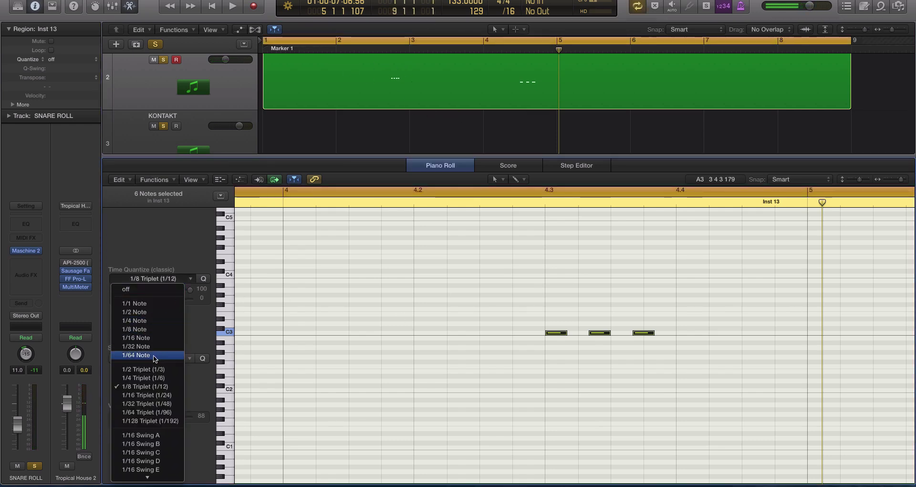
{"action": "left_click", "coordinate": [428, 299]}
{"action": "key", "text": "t"}
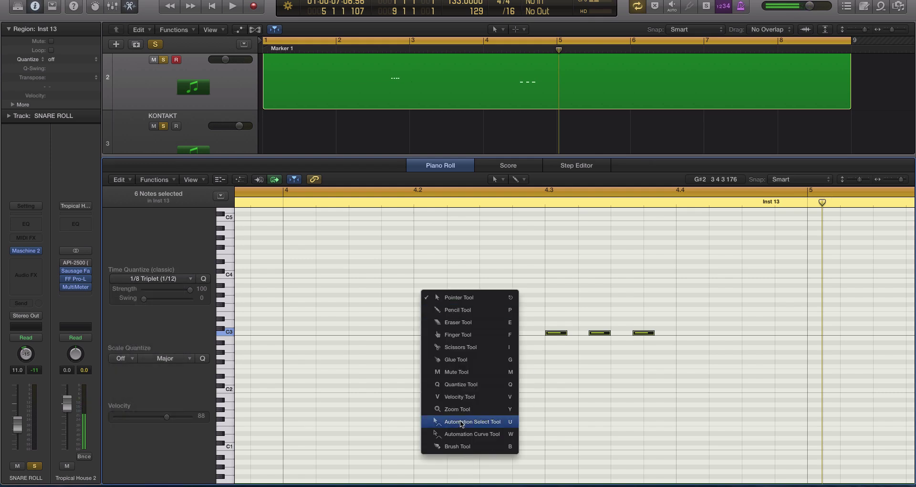
{"action": "left_click", "coordinate": [456, 311]}
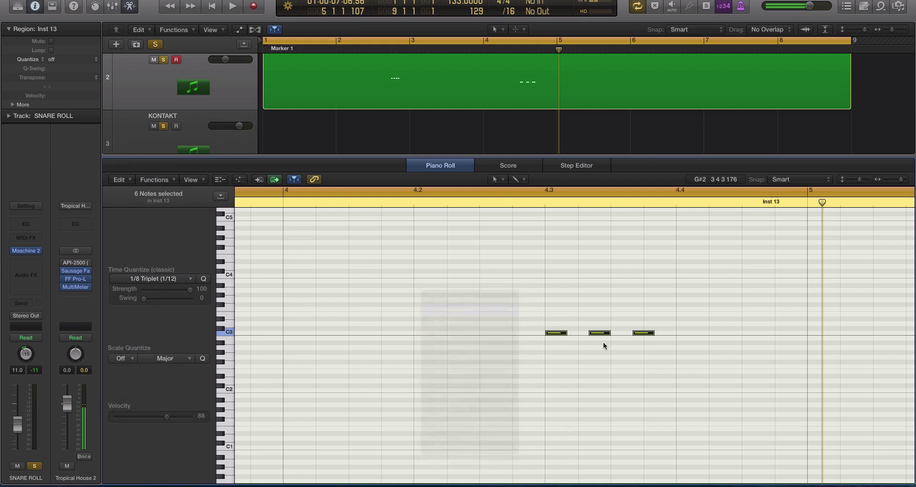
{"action": "key", "text": "t"}
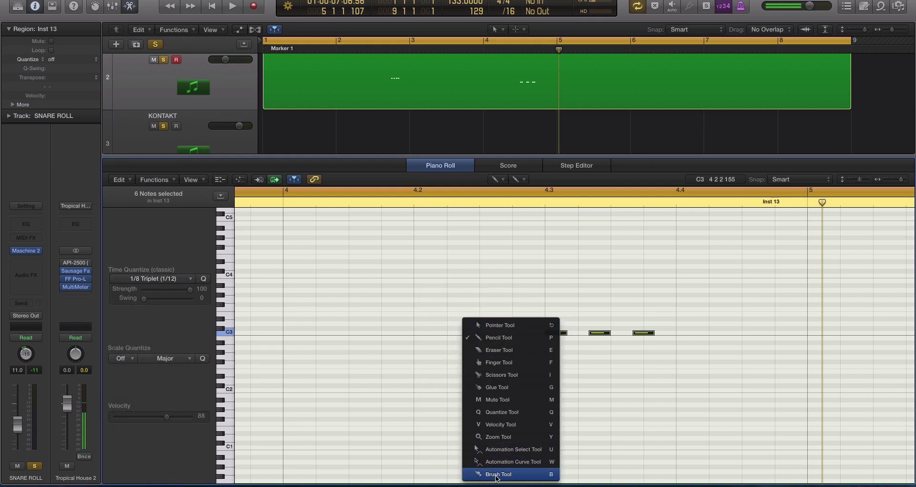
{"action": "left_click", "coordinate": [496, 474]}
{"action": "mouse_move", "coordinate": [331, 337]}
{"action": "left_mouse_down"}
{"action": "mouse_move", "coordinate": [402, 323]}
{"action": "mouse_move", "coordinate": [397, 335]}
{"action": "left_mouse_up"}
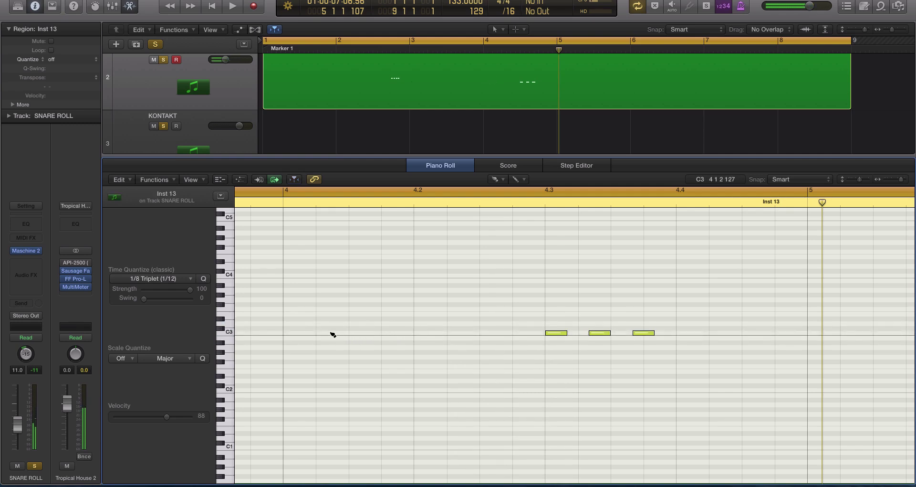
{"action": "left_click", "coordinate": [403, 333]}
{"action": "left_click", "coordinate": [429, 333]}
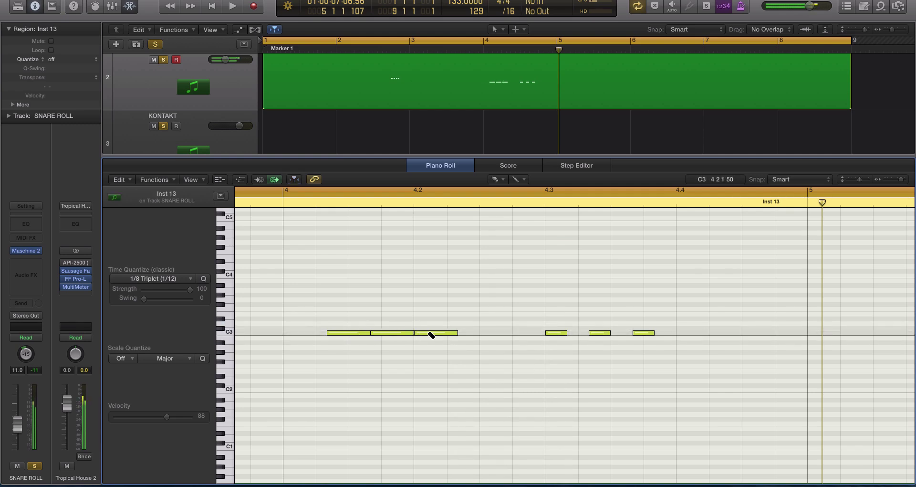
{"action": "left_click", "coordinate": [476, 335]}
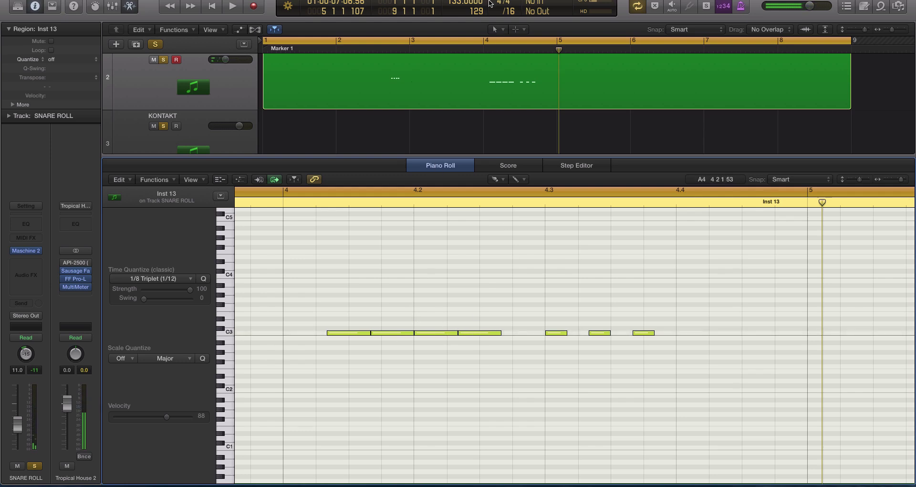
Play the arrangement from the start through the snare notes in bar 4, stopping just after bar 5 begins
{"action": "key", "text": "space"}
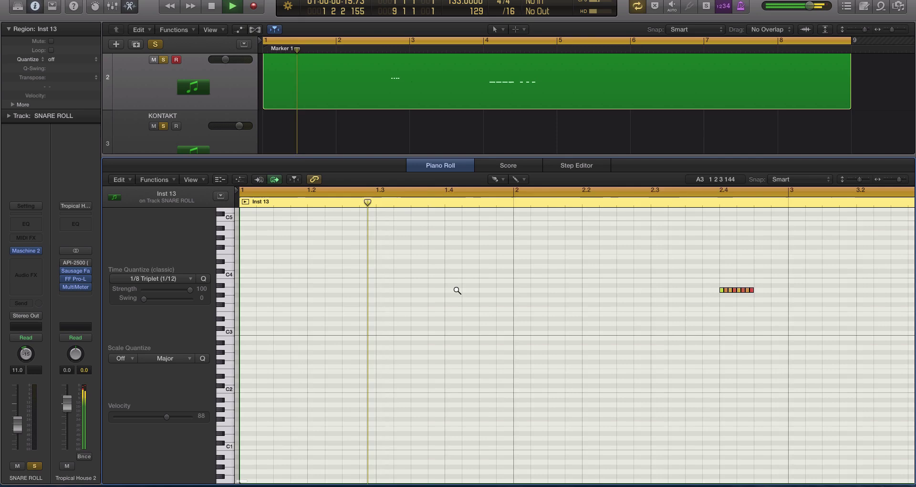
{"action": "scroll", "coordinate": [600, 328], "scroll_direction": "up", "scroll_amount": 3}
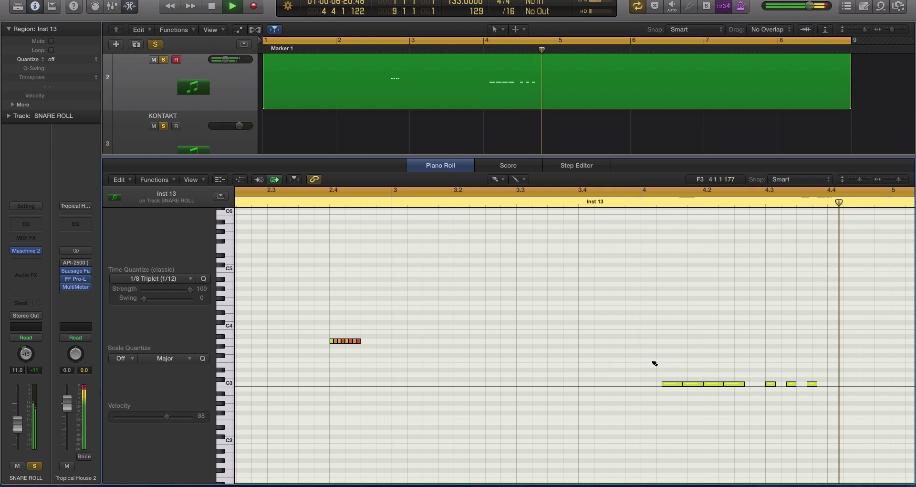
{"action": "key", "text": "space"}
Delete the four long C3 notes before bar 4 beat 3
{"action": "left_click", "coordinate": [510, 383]}
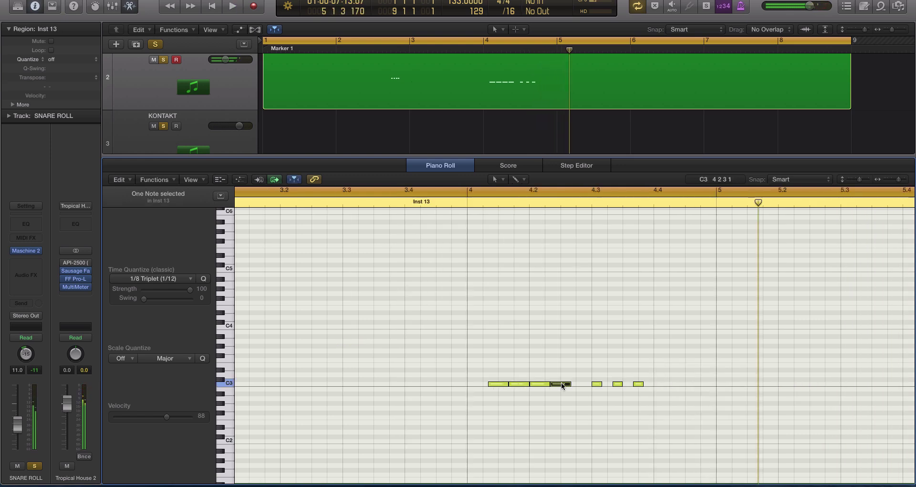
{"action": "left_click_drag", "start_coordinate": [484, 355], "coordinate": [559, 409]}
{"action": "scroll", "coordinate": [569, 417], "scroll_direction": "right", "scroll_amount": 1}
{"action": "key", "text": "Delete"}
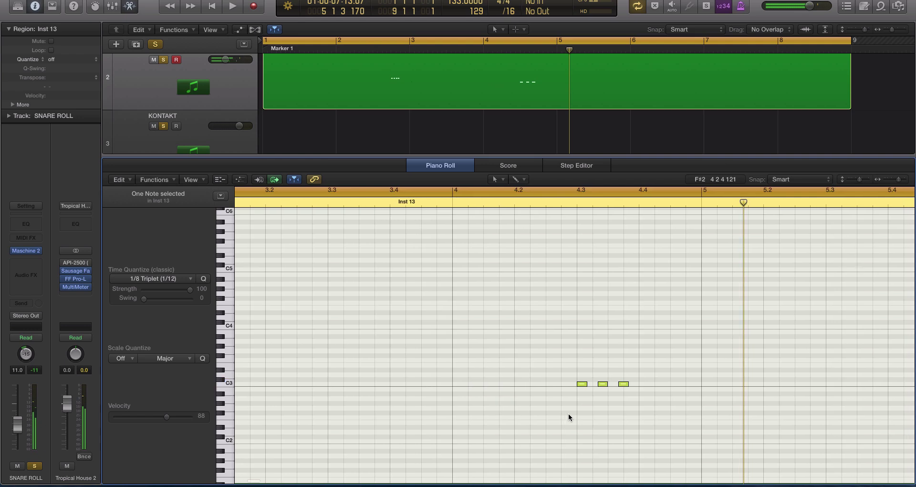
Copy the first of the three C3 notes to bar 4 beat 4 and briefly start and stop playback
{"action": "key", "text": "Escape"}
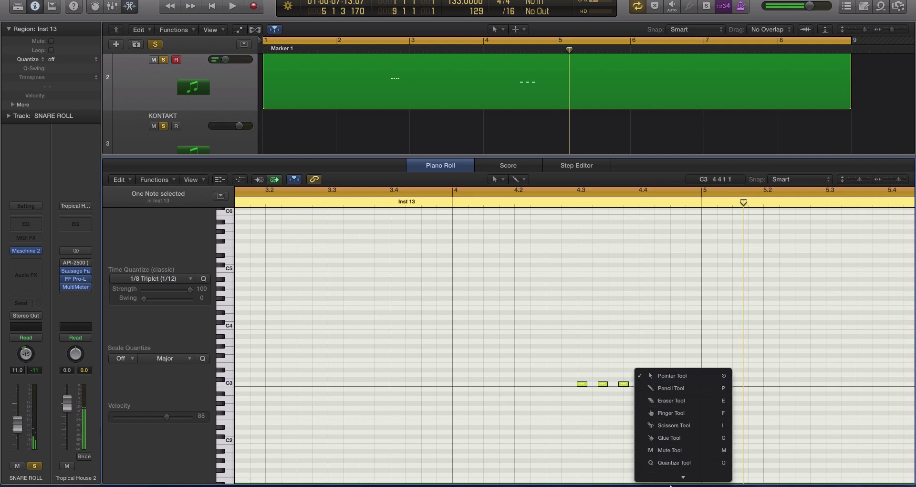
{"action": "key", "text": "Escape"}
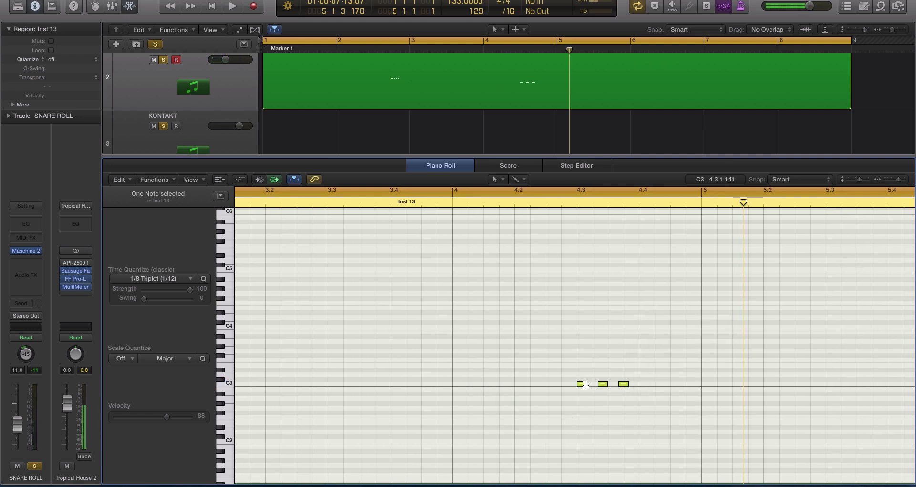
{"action": "left_click_drag", "start_coordinate": [583, 386], "coordinate": [645, 385]}
{"action": "key", "text": "space"}
{"action": "key", "text": "space"}
Set the playhead at the start of bar 4 and play through the four C3 triplet notes
{"action": "scroll", "coordinate": [649, 242], "scroll_direction": "right", "scroll_amount": 4}
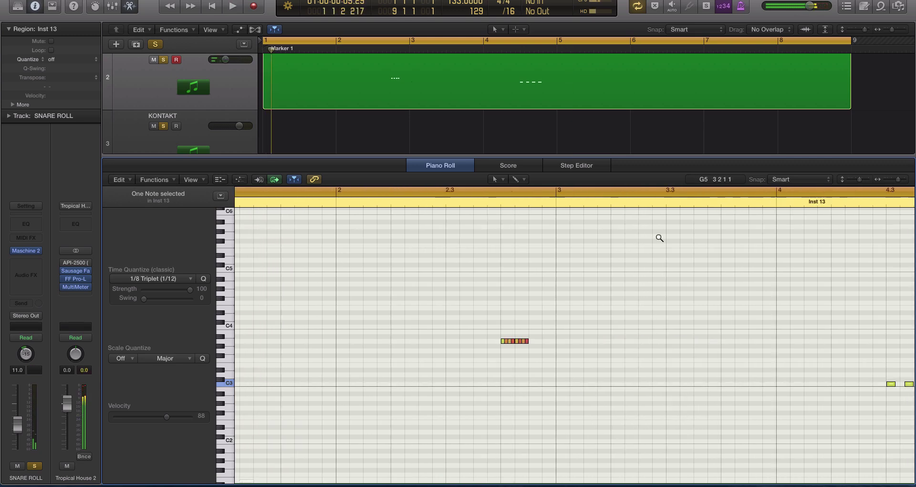
{"action": "scroll", "coordinate": [661, 237], "scroll_direction": "down", "scroll_amount": 5}
{"action": "left_click", "coordinate": [470, 202]}
{"action": "left_click", "coordinate": [471, 191]}
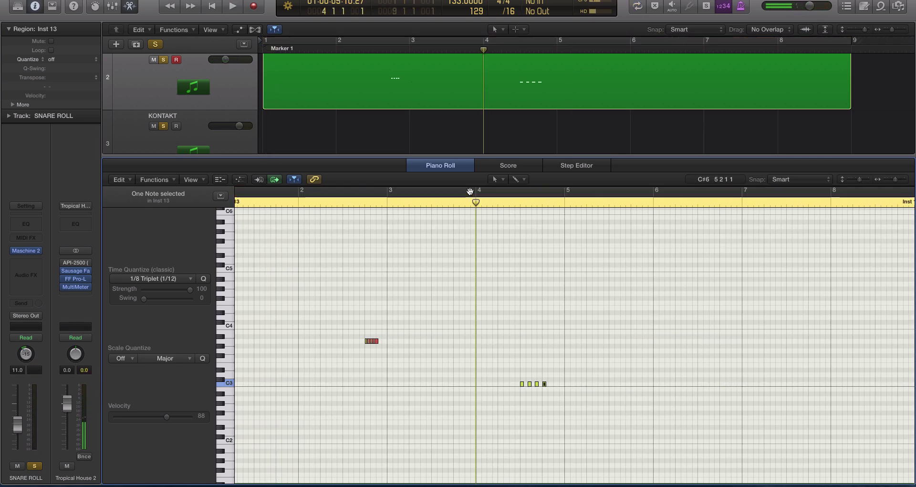
{"action": "key", "text": "space"}
{"action": "scroll", "coordinate": [594, 287], "scroll_direction": "up", "scroll_amount": 5}
{"action": "scroll", "coordinate": [600, 292], "scroll_direction": "right", "scroll_amount": 2}
{"action": "key", "text": "space"}
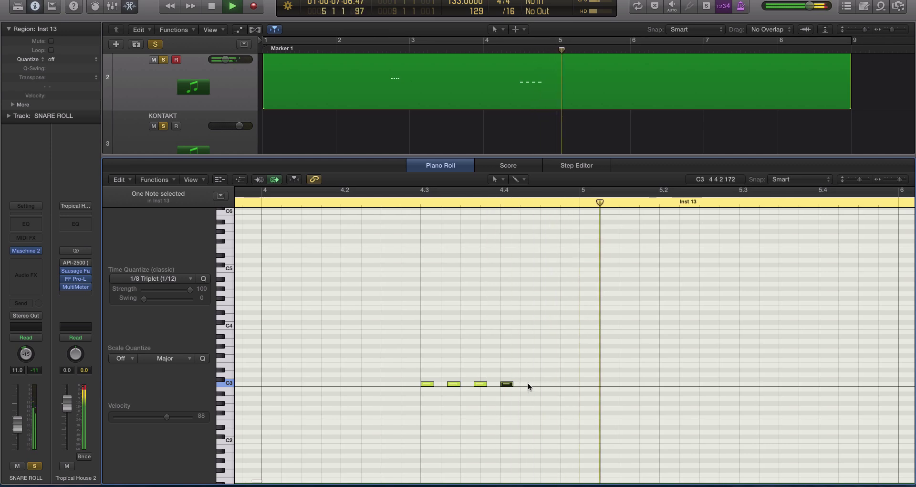
Add a fifth, longer C3 note after the fourth triplet note in bar 4, following the existing triplet spacing
{"action": "key", "text": "t"}
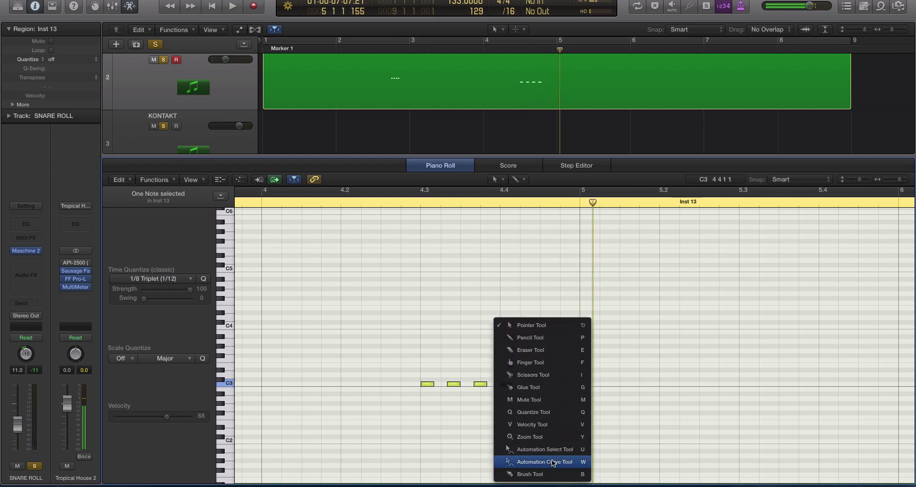
{"action": "left_click", "coordinate": [558, 471]}
{"action": "left_click", "coordinate": [507, 384]}
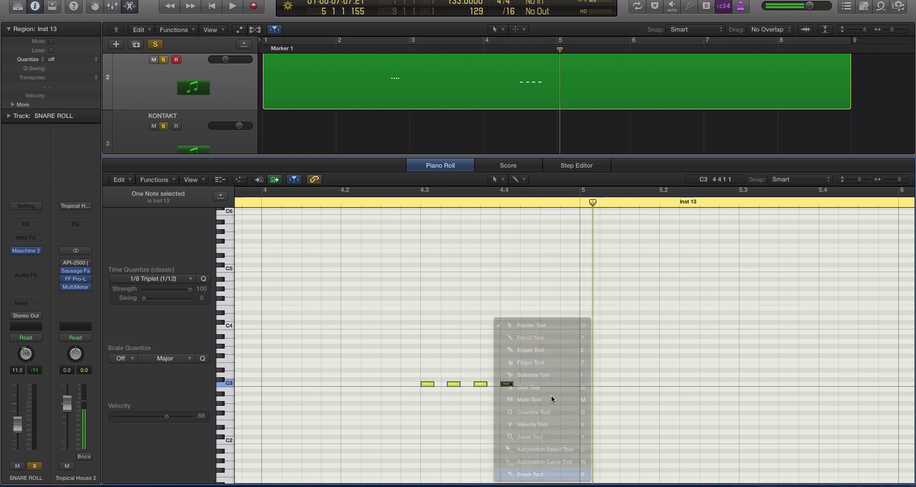
{"action": "left_click", "coordinate": [533, 384]}
{"action": "key", "text": "t"}
{"action": "left_click", "coordinate": [543, 384]}
{"action": "left_click_drag", "start_coordinate": [535, 384], "coordinate": [554, 383]}
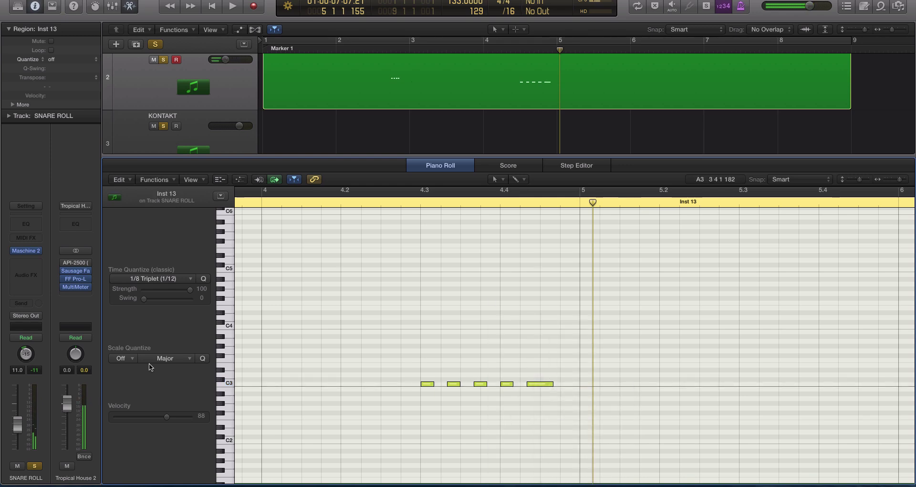
Play from the middle of bar 4 through the five C3 snare notes and stop in bar 5
{"action": "left_click", "coordinate": [389, 207]}
{"action": "key", "text": "space"}
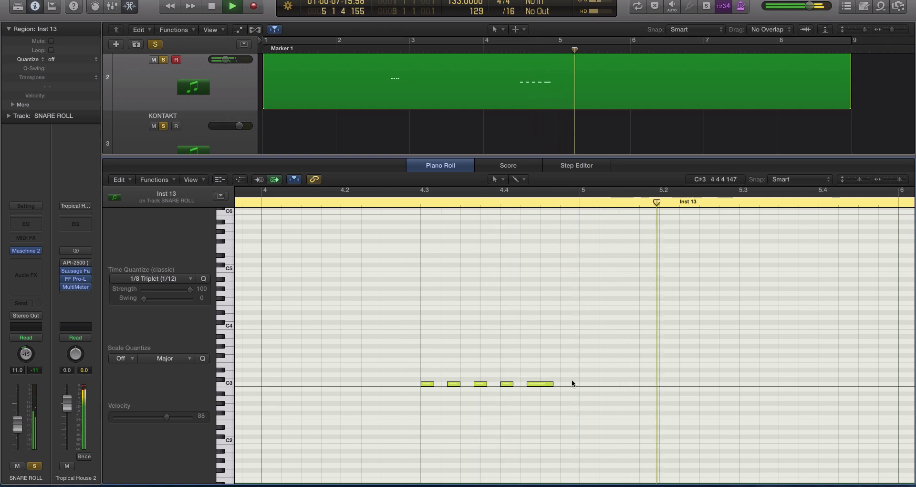
{"action": "key", "text": "space"}
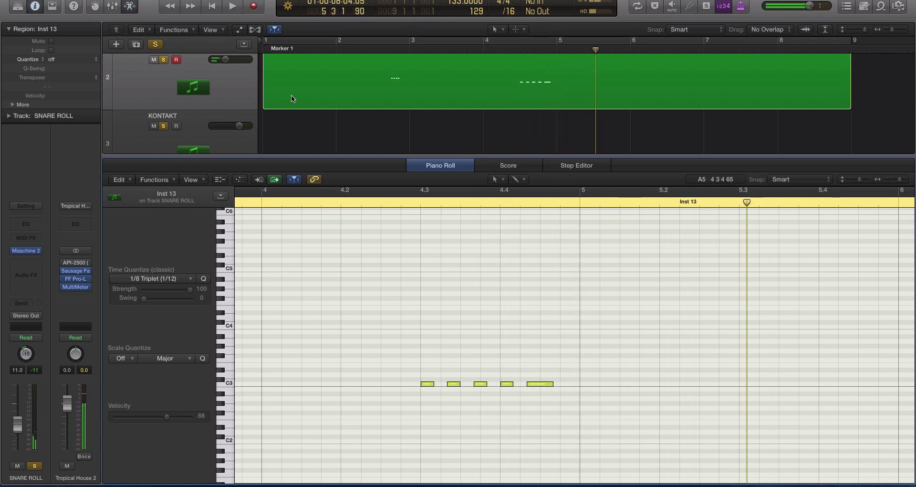
Open the MASCHINE track's Maschine 2 plug-in window to view its kit and pattern, and close it again
{"action": "scroll", "coordinate": [267, 97], "scroll_direction": "up", "scroll_amount": 2}
{"action": "left_click", "coordinate": [247, 98]}
{"action": "left_click", "coordinate": [29, 251]}
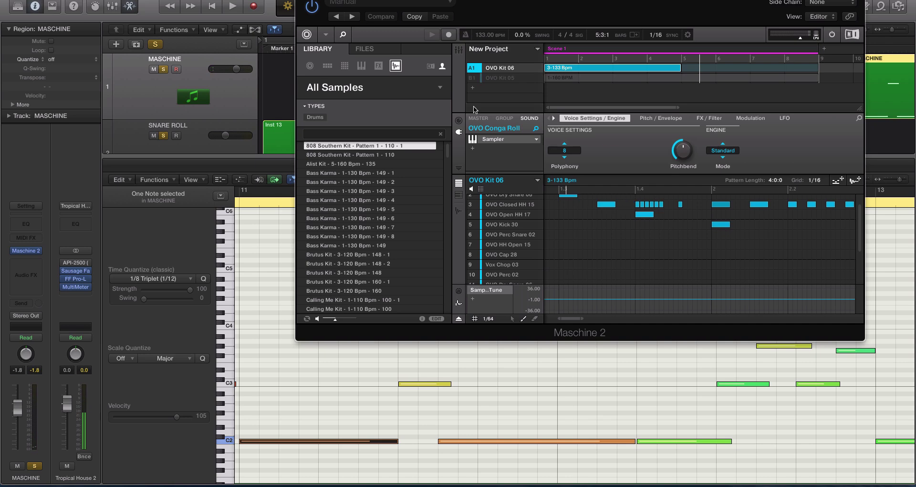
{"action": "key", "text": "super+w"}
{"action": "scroll", "coordinate": [504, 254], "scroll_direction": "left", "scroll_amount": 1}
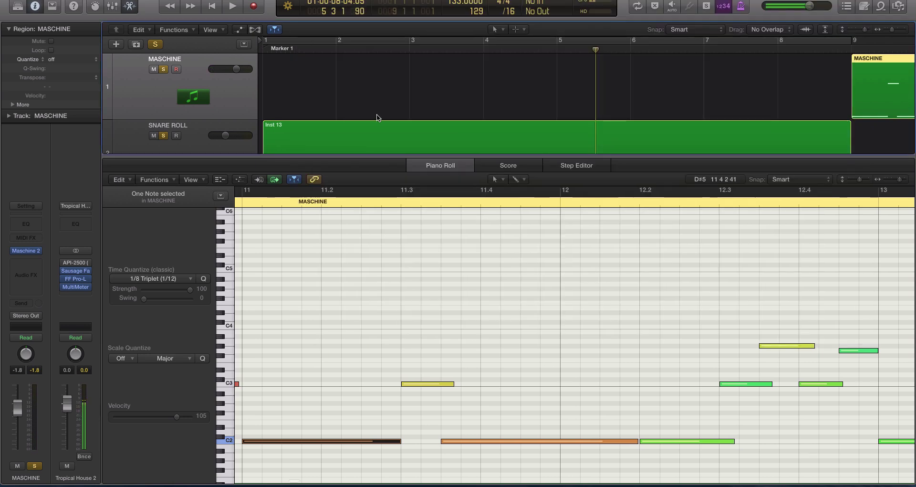
Select the eight A3 notes at bar 2 beat 4 of the SNARE ROLL region, with the playhead at their start
{"action": "left_click", "coordinate": [208, 125]}
{"action": "scroll", "coordinate": [357, 124], "scroll_direction": "down", "scroll_amount": 2}
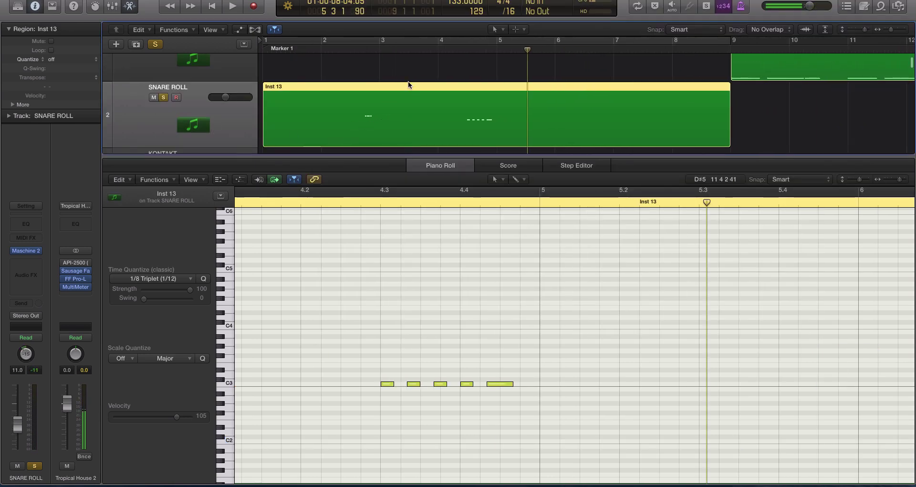
{"action": "left_click", "coordinate": [366, 51]}
{"action": "left_click_drag", "start_coordinate": [328, 342], "coordinate": [239, 337]}
{"action": "key", "text": "super+Right"}
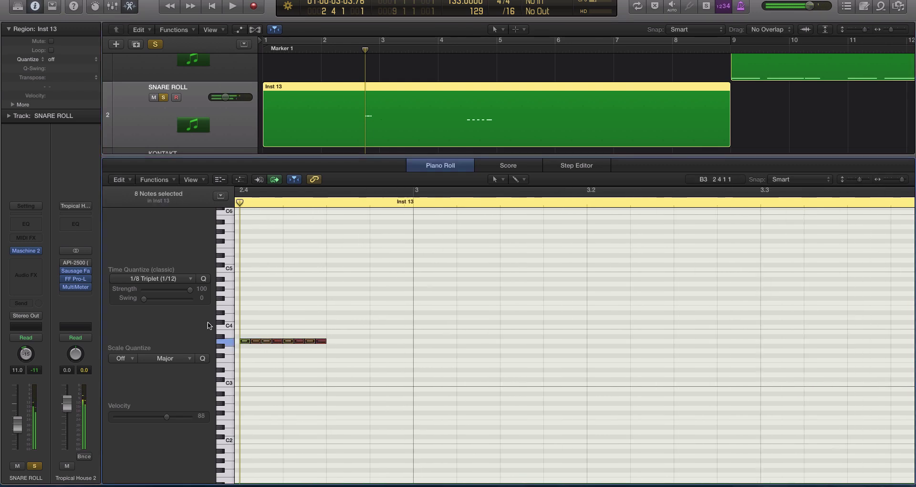
Examine the triplet values offered by Time Quantize for the selected notes without changing the setting
{"action": "left_click", "coordinate": [159, 278]}
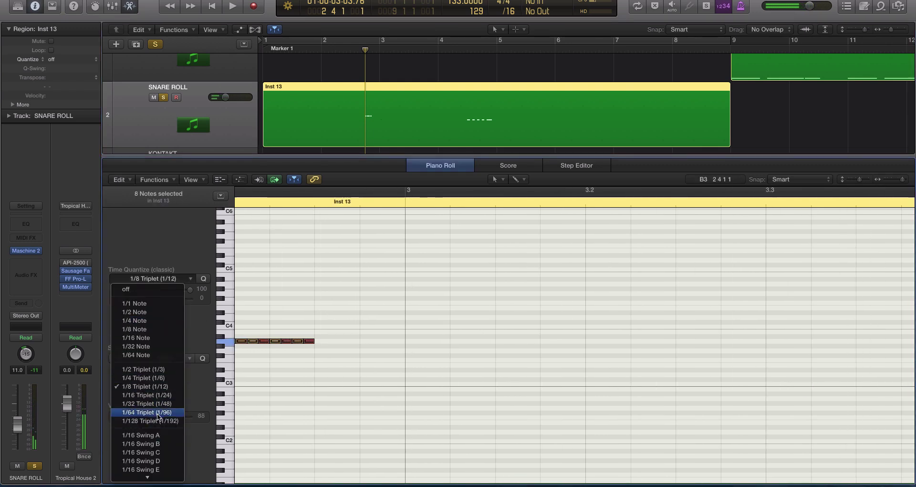
{"action": "left_click", "coordinate": [174, 248]}
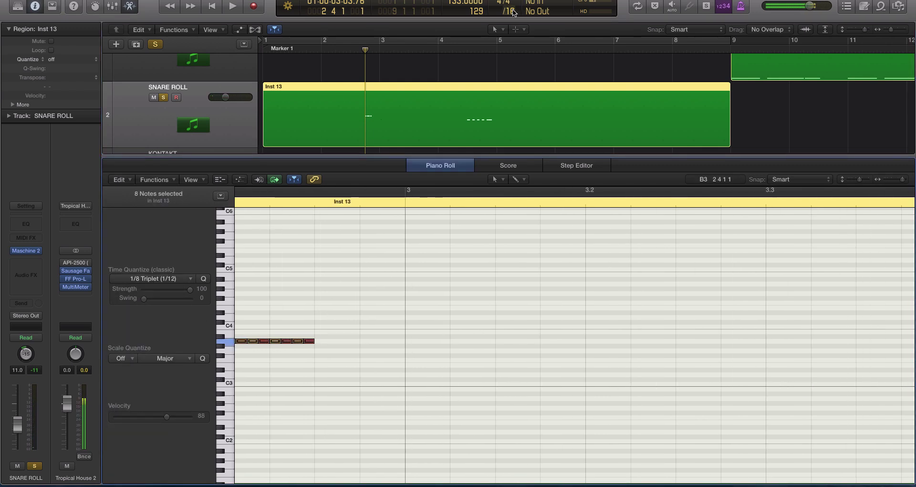
{"action": "left_click", "coordinate": [146, 279]}
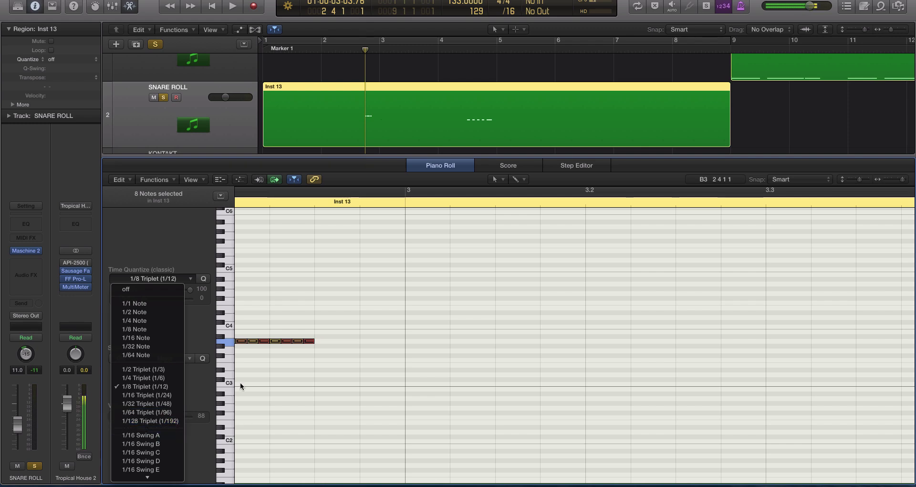
{"action": "left_click", "coordinate": [151, 254]}
Set the project's division value to /64 and deselect the eight A3 notes at bar 2 beat 4
{"action": "left_click", "coordinate": [511, 10]}
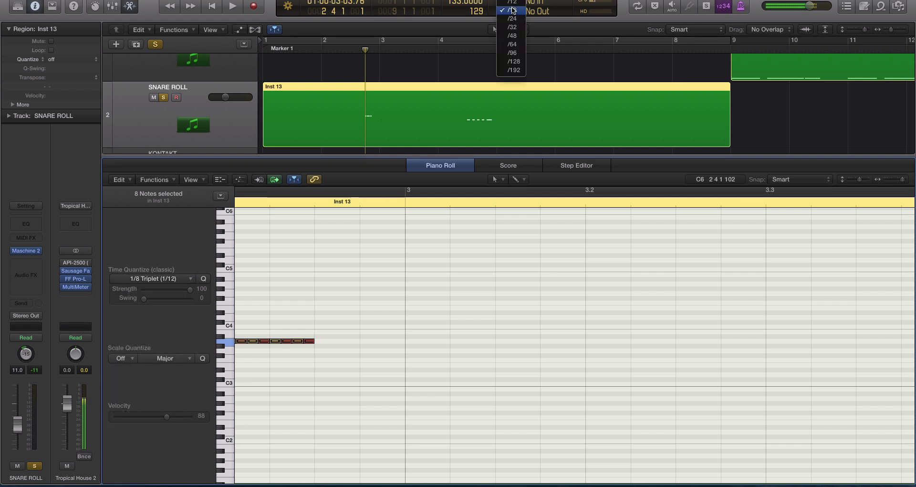
{"action": "left_click", "coordinate": [512, 46]}
{"action": "scroll", "coordinate": [399, 255], "scroll_direction": "left", "scroll_amount": 1}
{"action": "key", "text": "super+Right"}
{"action": "key", "text": "super+Down"}
{"action": "key", "text": "super+Down"}
{"action": "key", "text": "super+Down"}
{"action": "key", "text": "super+Down"}
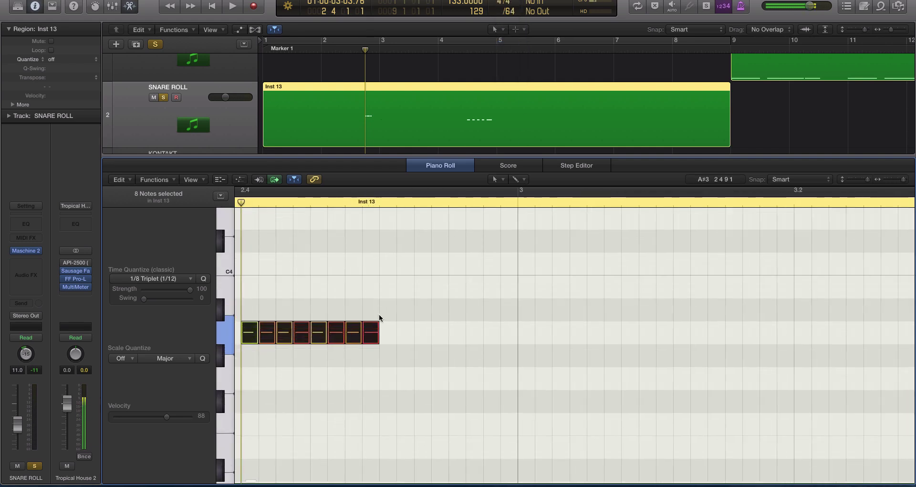
{"action": "key", "text": "super+Right"}
{"action": "key", "text": "super+Up"}
{"action": "key", "text": "super+Up"}
{"action": "key", "text": "super+Up"}
{"action": "left_click", "coordinate": [320, 314]}
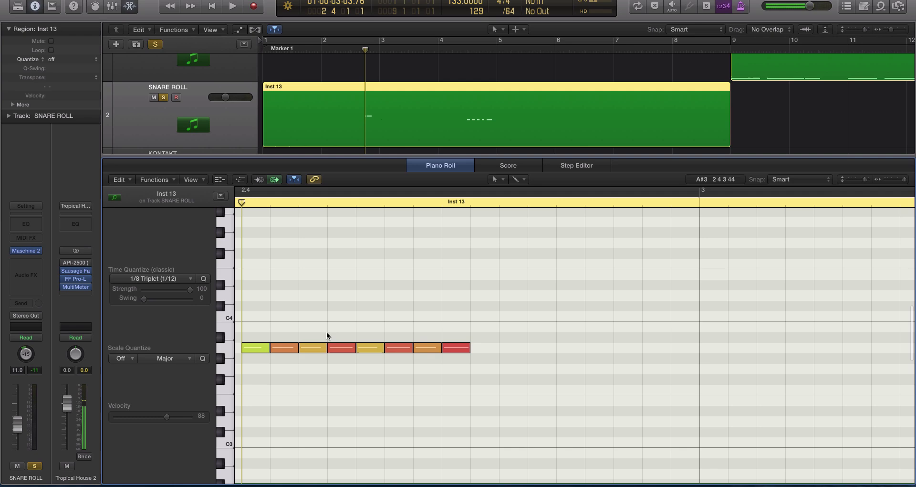
Try to draw an extra A3 note just after the eight-note roll in bar 2 and shorten it
{"action": "scroll", "coordinate": [473, 334], "scroll_direction": "right", "scroll_amount": 10}
{"action": "key", "text": "super+Left"}
{"action": "key", "text": "super+Left"}
{"action": "key", "text": "super+Left"}
{"action": "key", "text": "super+Left"}
{"action": "key", "text": "super+Left"}
{"action": "key", "text": "super+Left"}
{"action": "key", "text": "super+Left"}
{"action": "key", "text": "super+Right"}
{"action": "key", "text": "super+Right"}
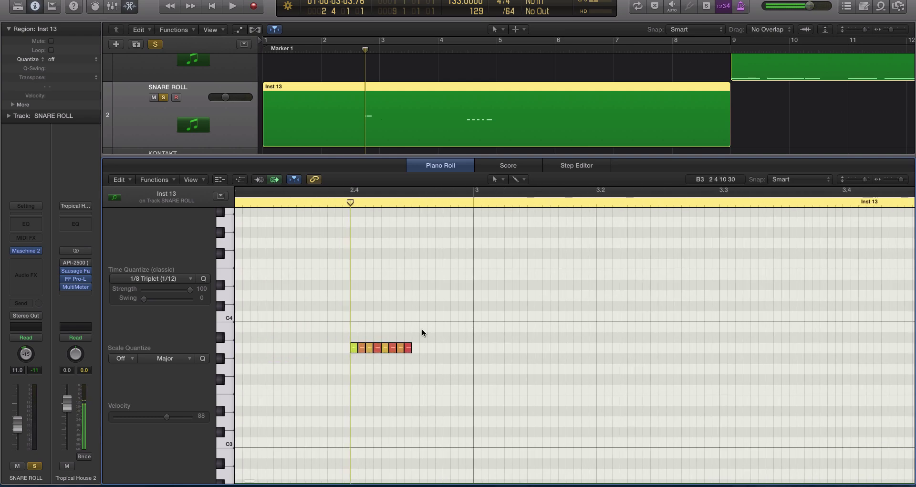
{"action": "key", "text": "t"}
{"action": "left_click", "coordinate": [468, 353]}
{"action": "left_click", "coordinate": [429, 347]}
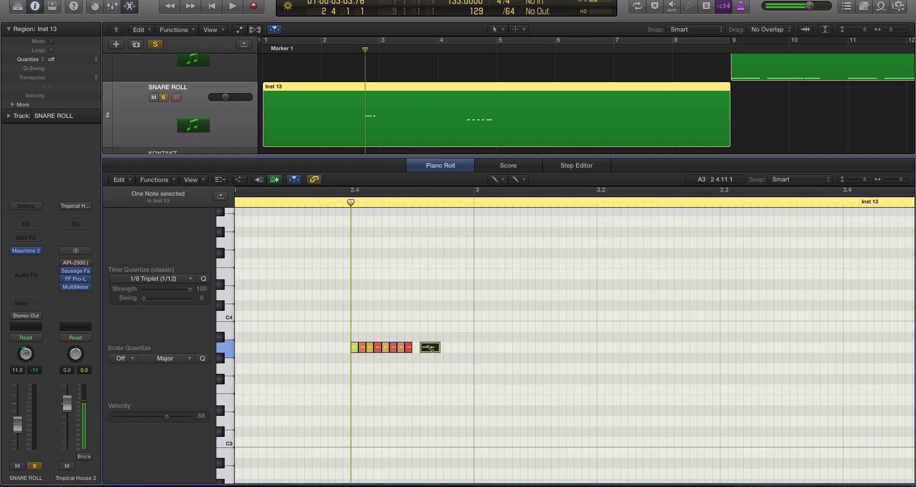
{"action": "key", "text": "t"}
{"action": "left_click", "coordinate": [459, 351]}
{"action": "left_click_drag", "start_coordinate": [440, 347], "coordinate": [427, 347]}
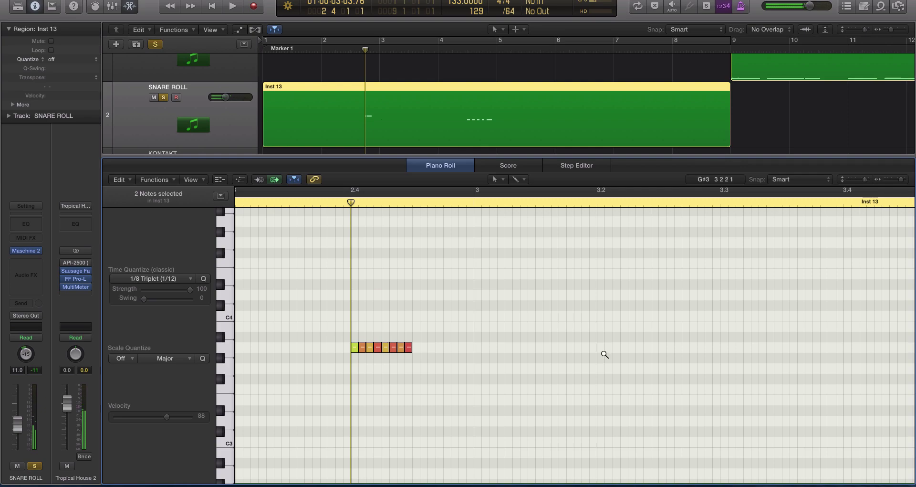
Raise the second and fourth C3 notes in bar 4 by about four semitones
{"action": "scroll", "coordinate": [604, 355], "scroll_direction": "down", "scroll_amount": 5}
{"action": "scroll", "coordinate": [574, 363], "scroll_direction": "left", "scroll_amount": 4}
{"action": "scroll", "coordinate": [570, 363], "scroll_direction": "right", "scroll_amount": 5}
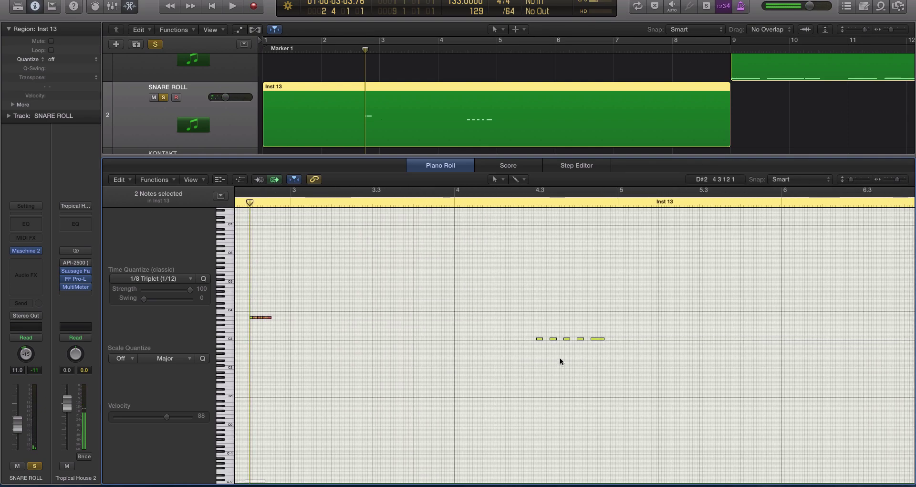
{"action": "scroll", "coordinate": [561, 362], "scroll_direction": "up", "scroll_amount": 3}
{"action": "scroll", "coordinate": [553, 361], "scroll_direction": "right", "scroll_amount": 2}
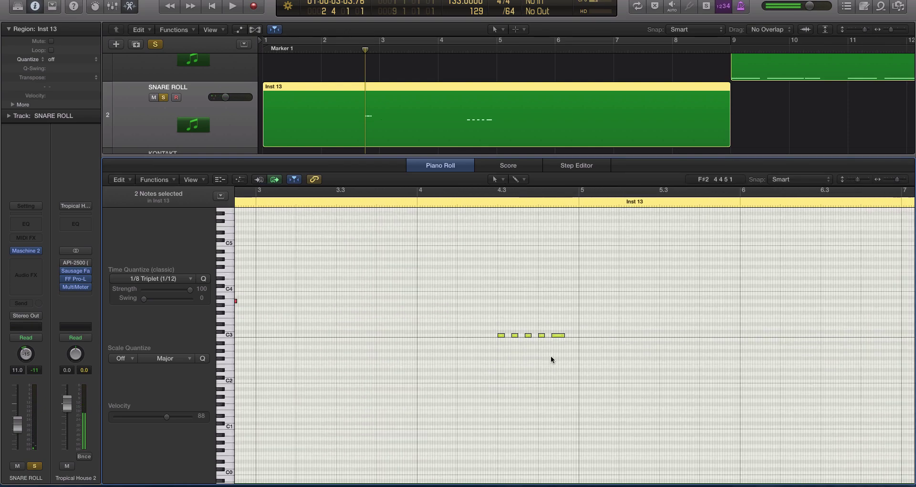
{"action": "left_click", "coordinate": [514, 336]}
{"action": "scroll", "coordinate": [520, 335], "scroll_direction": "down", "scroll_amount": 1}
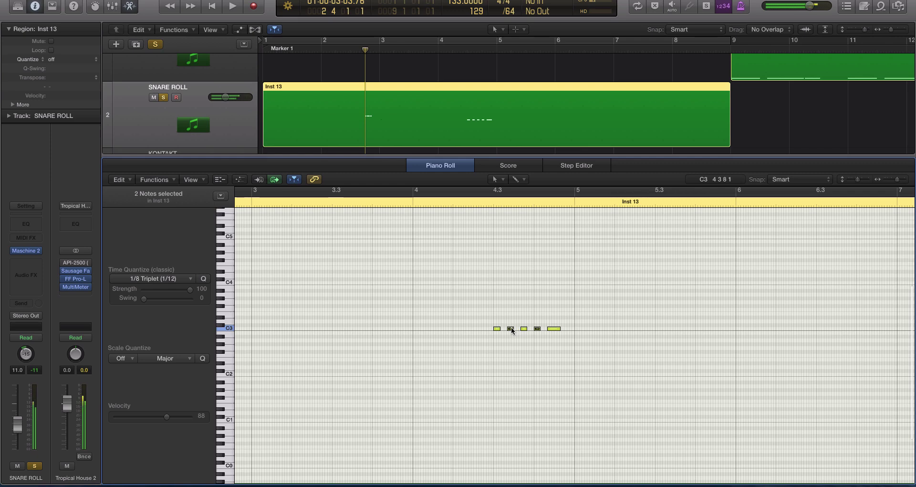
{"action": "left_click_drag", "start_coordinate": [511, 330], "coordinate": [510, 314]}
{"action": "scroll", "coordinate": [513, 315], "scroll_direction": "up", "scroll_amount": 5}
{"action": "scroll", "coordinate": [581, 330], "scroll_direction": "right", "scroll_amount": 6}
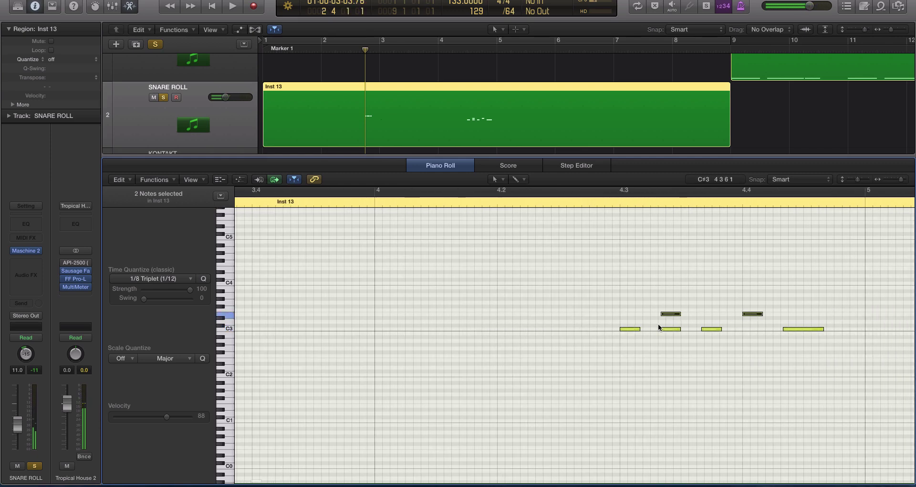
{"action": "scroll", "coordinate": [659, 328], "scroll_direction": "right", "scroll_amount": 5}
{"action": "key", "text": "super+z"}
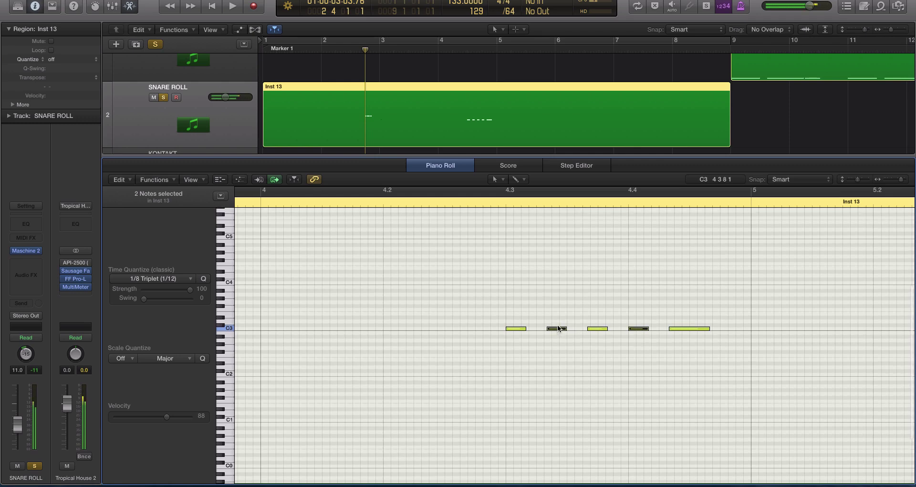
{"action": "left_click_drag", "start_coordinate": [560, 328], "coordinate": [559, 316]}
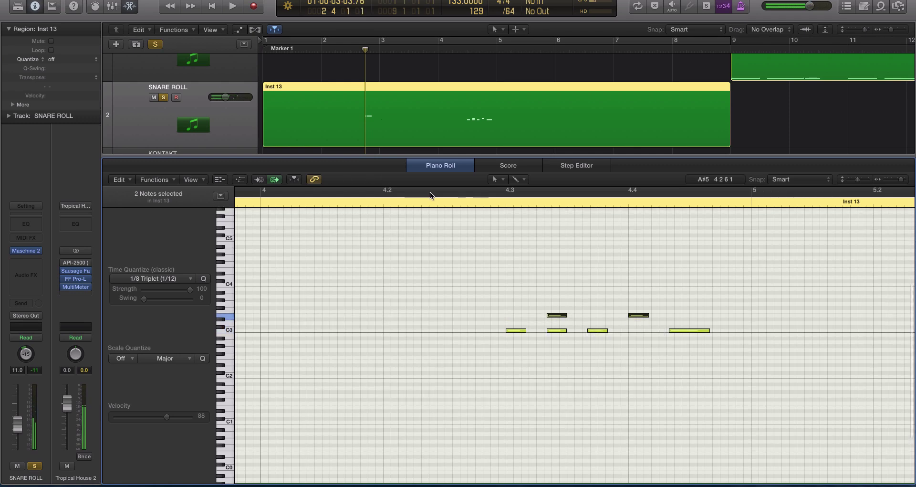
Play the snare pattern from bar 4 beat 2 and delete the leftover C3 note beneath the first raised note
{"action": "double_click", "coordinate": [411, 200]}
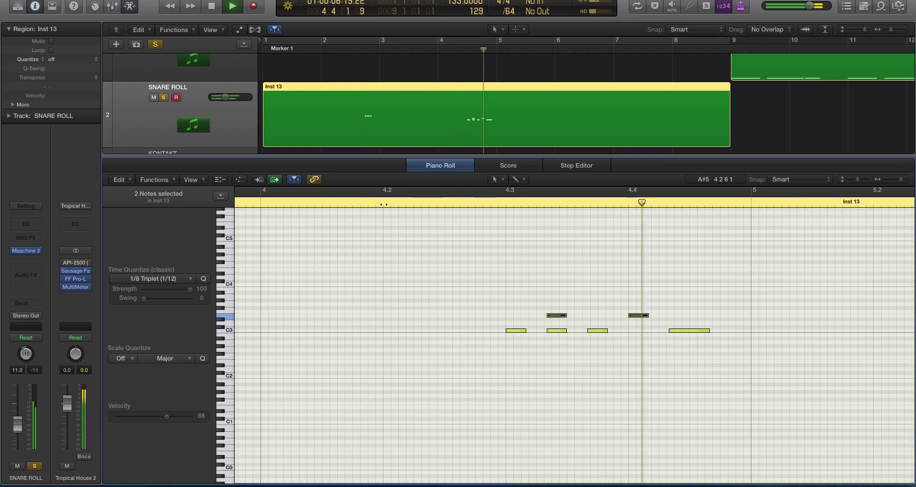
{"action": "key", "text": "space"}
{"action": "scroll", "coordinate": [491, 259], "scroll_direction": "left", "scroll_amount": 10}
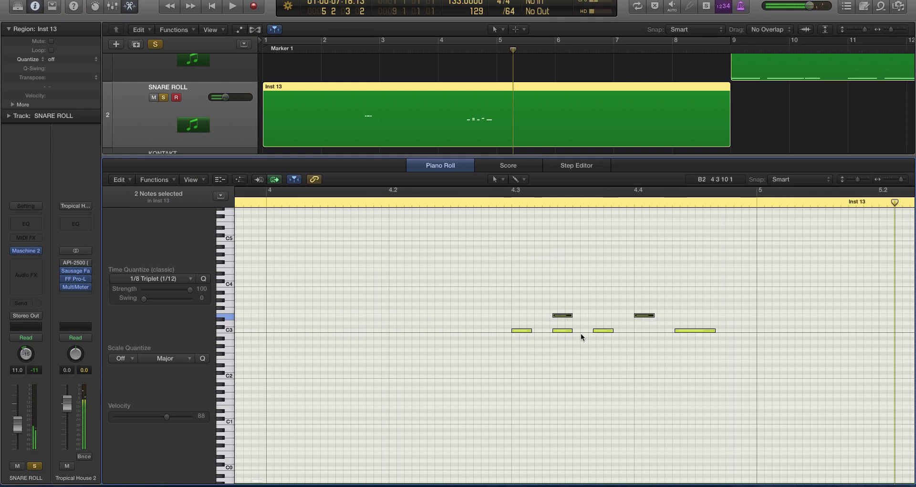
{"action": "left_click", "coordinate": [562, 331]}
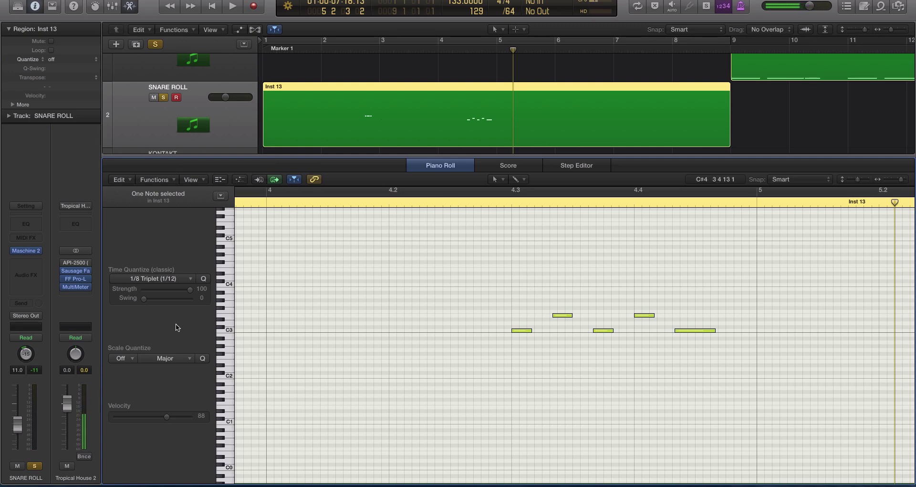
{"action": "left_click", "coordinate": [240, 179]}
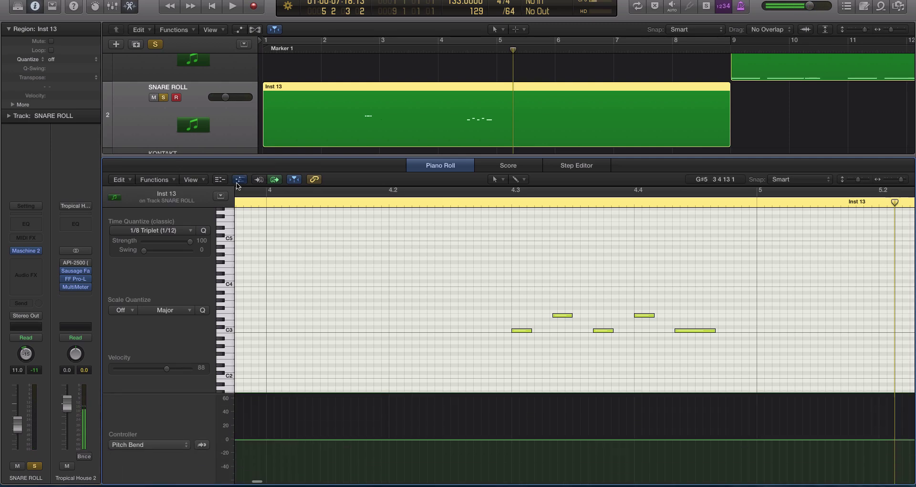
{"action": "left_click", "coordinate": [240, 181]}
{"action": "scroll", "coordinate": [638, 316], "scroll_direction": "down", "scroll_amount": 2}
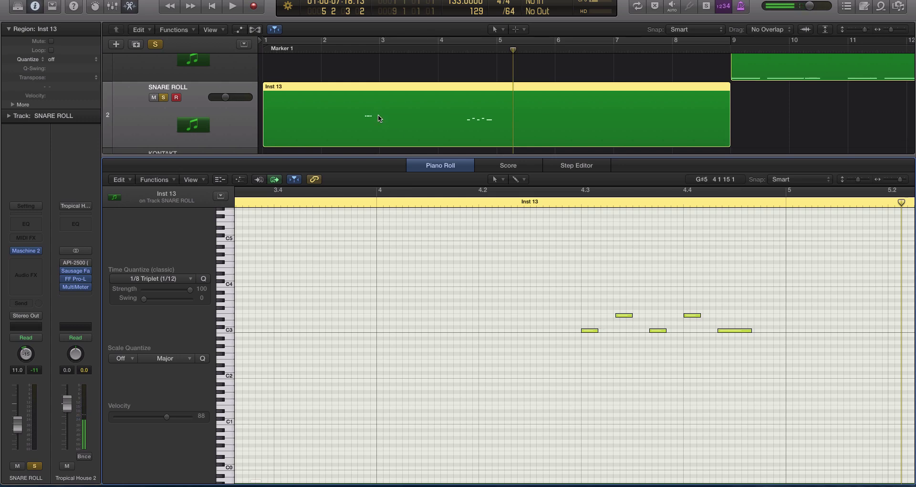
Place the playhead just before the snare pattern in bar 4 and set the division value to /16
{"action": "left_click", "coordinate": [461, 48]}
{"action": "scroll", "coordinate": [461, 61], "scroll_direction": "up", "scroll_amount": 5}
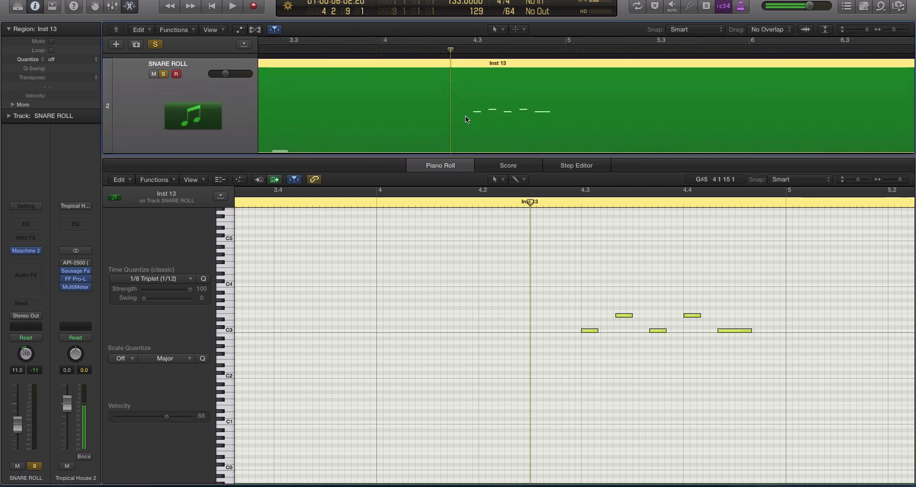
{"action": "scroll", "coordinate": [465, 118], "scroll_direction": "down", "scroll_amount": 1}
{"action": "left_click", "coordinate": [508, 11]}
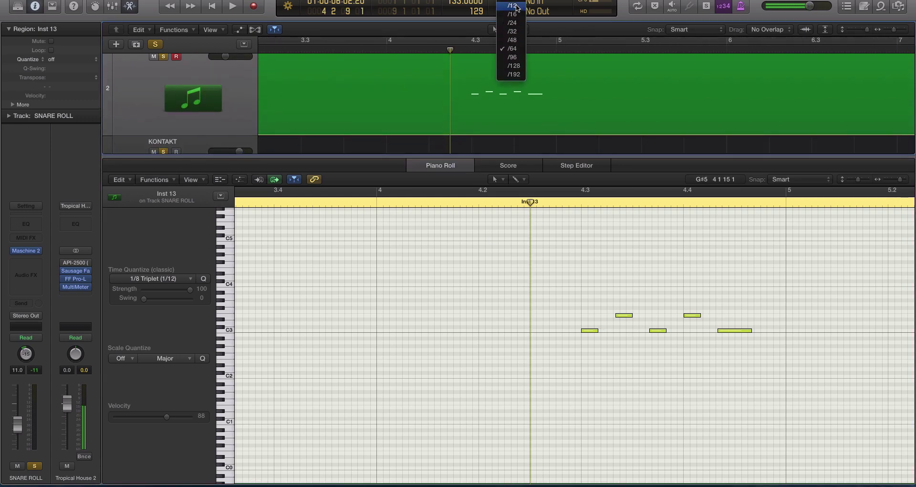
{"action": "left_click", "coordinate": [514, 13]}
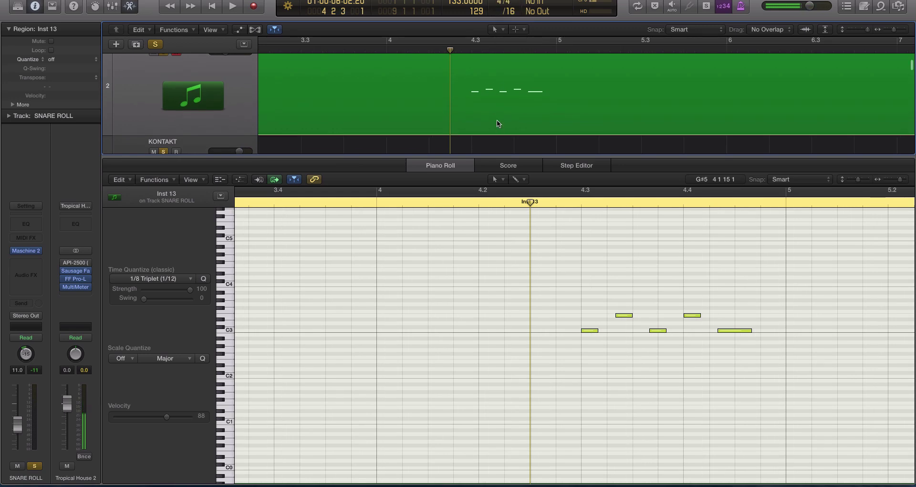
Show automation on the tracks and close the Piano Roll so the tracks fill the window
{"action": "key", "text": "a"}
{"action": "key", "text": "a"}
{"action": "key", "text": "a"}
{"action": "scroll", "coordinate": [214, 109], "scroll_direction": "up", "scroll_amount": 2}
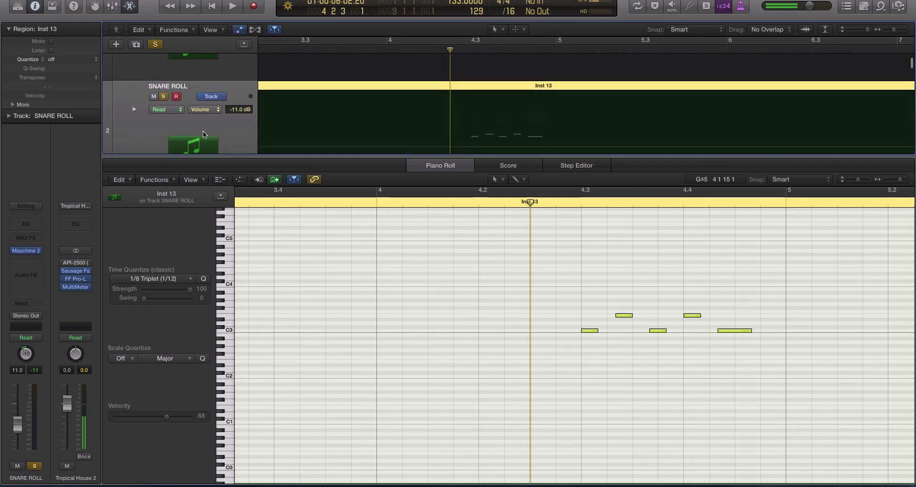
{"action": "key", "text": "x"}
{"action": "key", "text": "x"}
Set the automation parameter of the SNARE ROLL track to Pan
{"action": "left_click", "coordinate": [205, 90]}
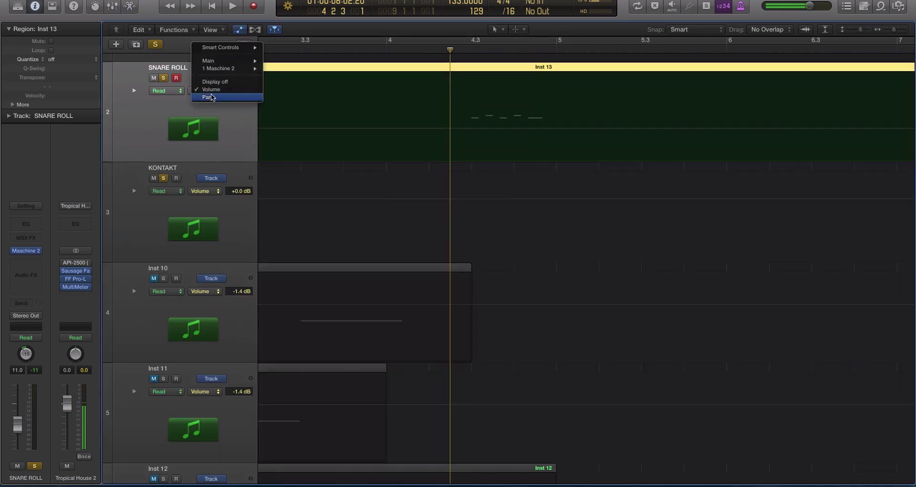
{"action": "left_click", "coordinate": [207, 96]}
{"action": "key", "text": "super+Down"}
{"action": "scroll", "coordinate": [484, 128], "scroll_direction": "up", "scroll_amount": 3}
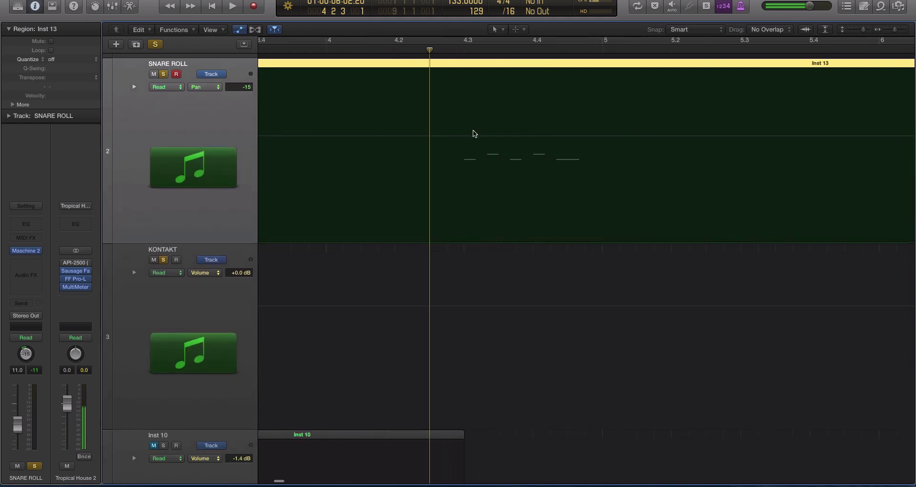
Add pan automation points around the first two notes of the bar 4 roll, peaking at -44 and +12
{"action": "left_click", "coordinate": [483, 138]}
{"action": "left_click", "coordinate": [463, 137]}
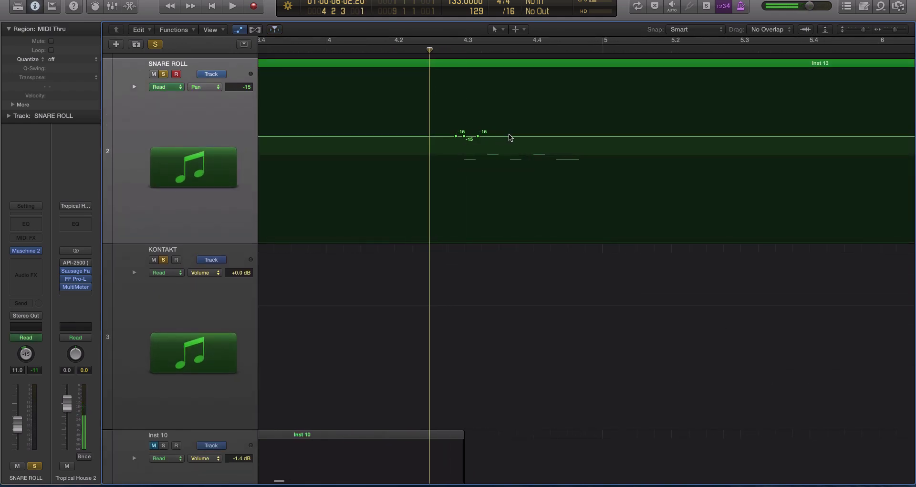
{"action": "left_click", "coordinate": [489, 137]}
{"action": "left_click_drag", "start_coordinate": [493, 137], "coordinate": [492, 172]}
{"action": "left_click_drag", "start_coordinate": [464, 137], "coordinate": [464, 95]}
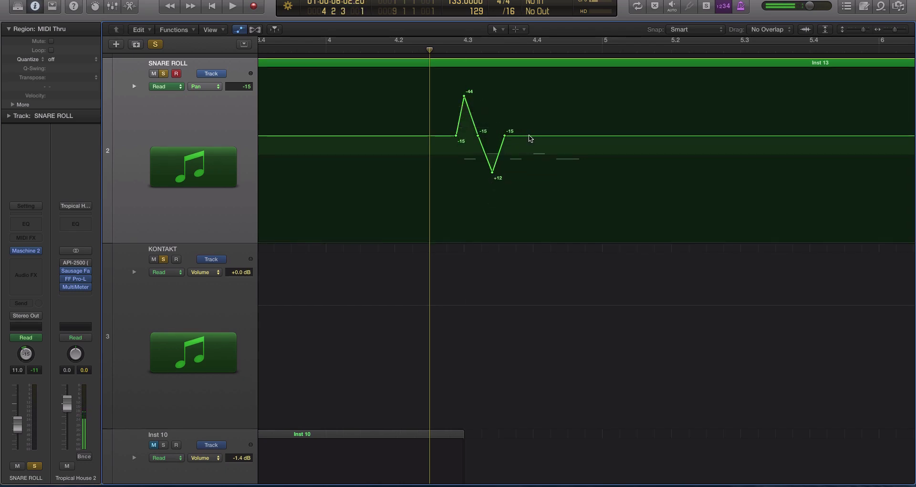
Add pan automation points at the last two notes of the bar 4 roll, set to +13 and -46
{"action": "left_click", "coordinate": [528, 136]}
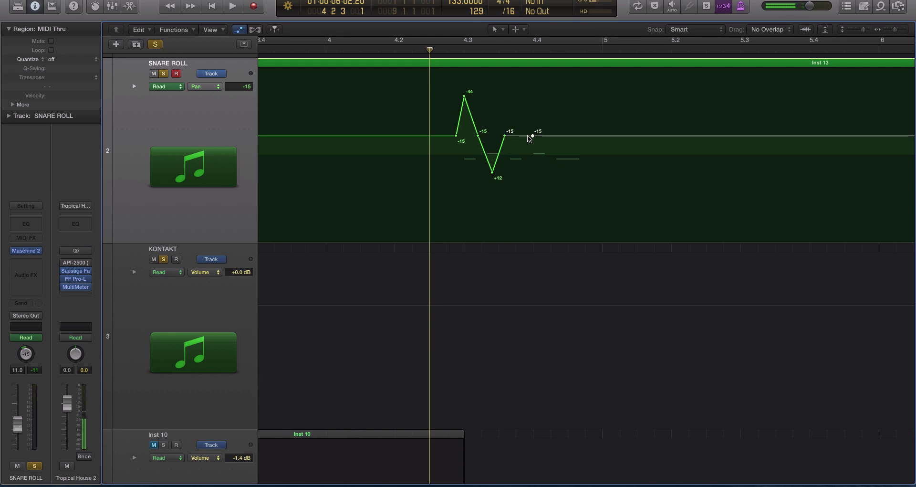
{"action": "left_click_drag", "start_coordinate": [532, 136], "coordinate": [533, 174]}
{"action": "left_click", "coordinate": [558, 173]}
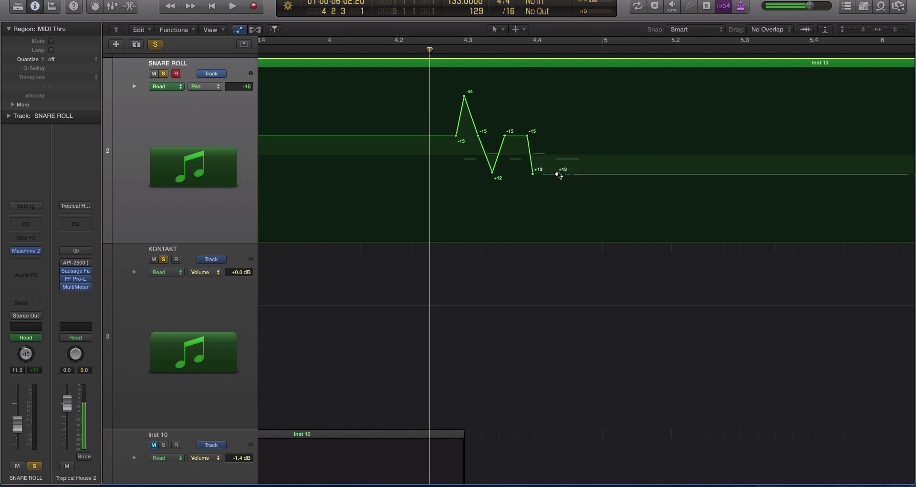
{"action": "left_click", "coordinate": [550, 174]}
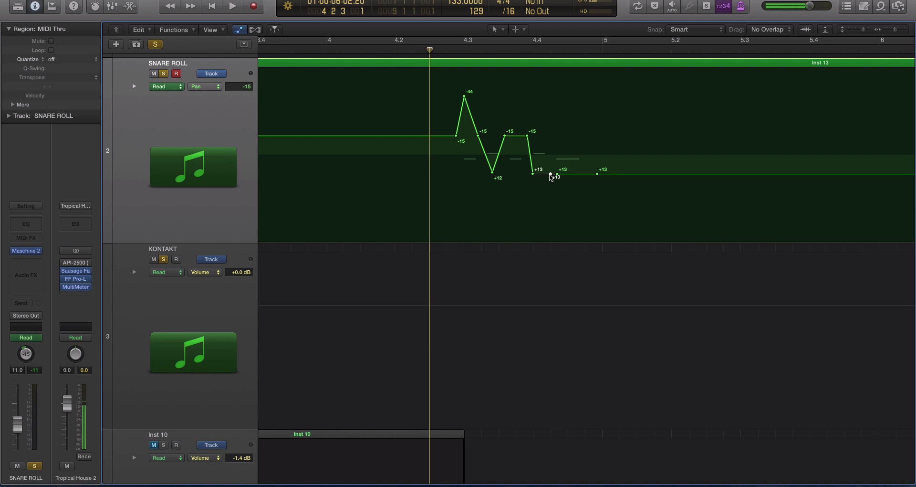
{"action": "left_click_drag", "start_coordinate": [550, 173], "coordinate": [558, 95]}
{"action": "left_click_drag", "start_coordinate": [550, 152], "coordinate": [551, 174]}
Play the panned roll in bar 4 and set the pan point on its last note to -40
{"action": "key", "text": "space"}
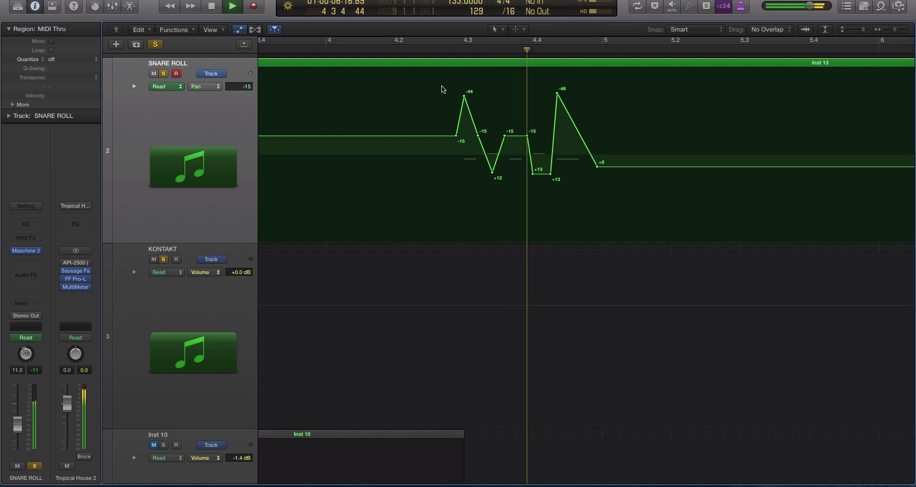
{"action": "key", "text": "space"}
{"action": "left_click_drag", "start_coordinate": [558, 95], "coordinate": [557, 102]}
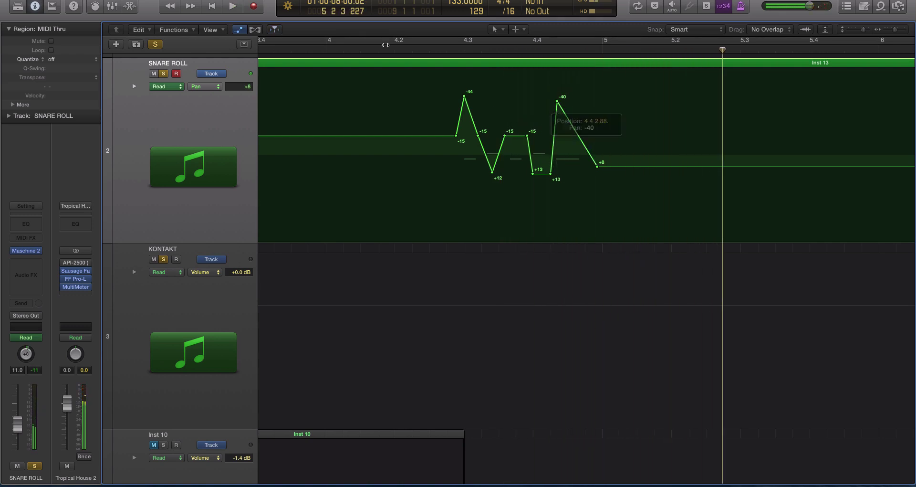
Place the playhead at the start of bar 4 and hide the automation on the tracks
{"action": "left_click", "coordinate": [334, 46]}
{"action": "key", "text": "super+Left"}
{"action": "left_click", "coordinate": [330, 46]}
{"action": "key", "text": "super+Left"}
{"action": "key", "text": "super+Left"}
{"action": "scroll", "coordinate": [333, 65], "scroll_direction": "left", "scroll_amount": 5}
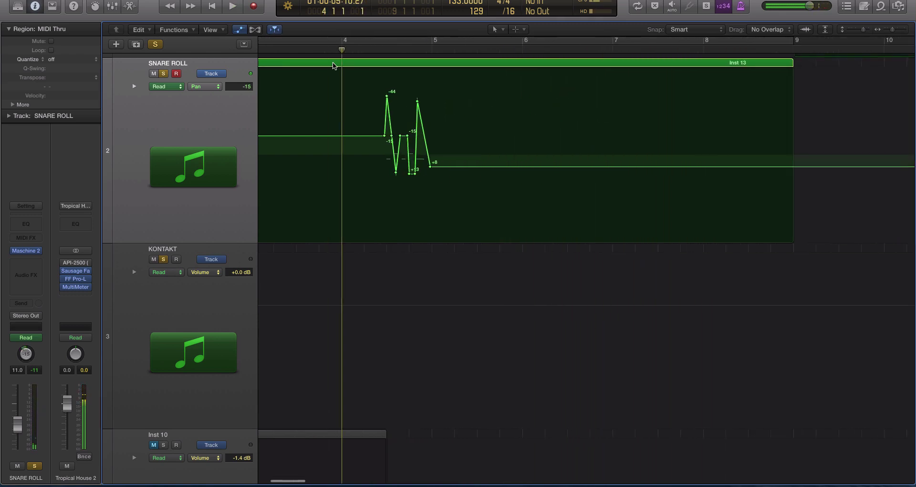
{"action": "key", "text": "super+Up"}
{"action": "key", "text": "super+Up"}
{"action": "key", "text": "a"}
{"action": "scroll", "coordinate": [348, 103], "scroll_direction": "left", "scroll_amount": 1}
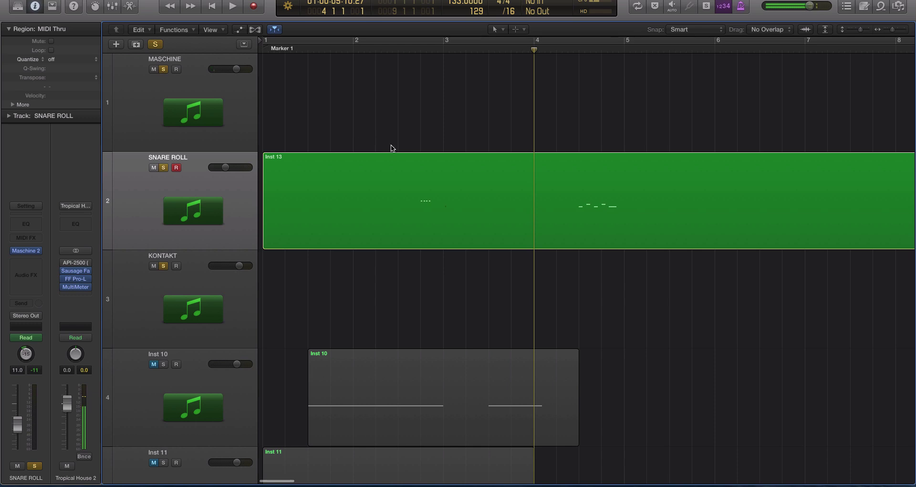
Set the cycle range to the Inst 13 region on the SNARE ROLL track, from bar 1 to bar 9
{"action": "left_click", "coordinate": [456, 179]}
{"action": "left_click", "coordinate": [334, 43]}
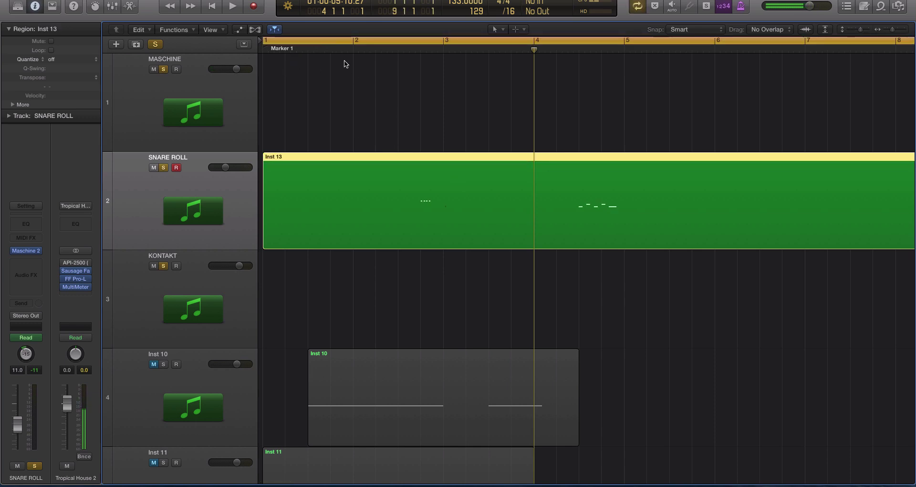
{"action": "key", "text": "super+Left"}
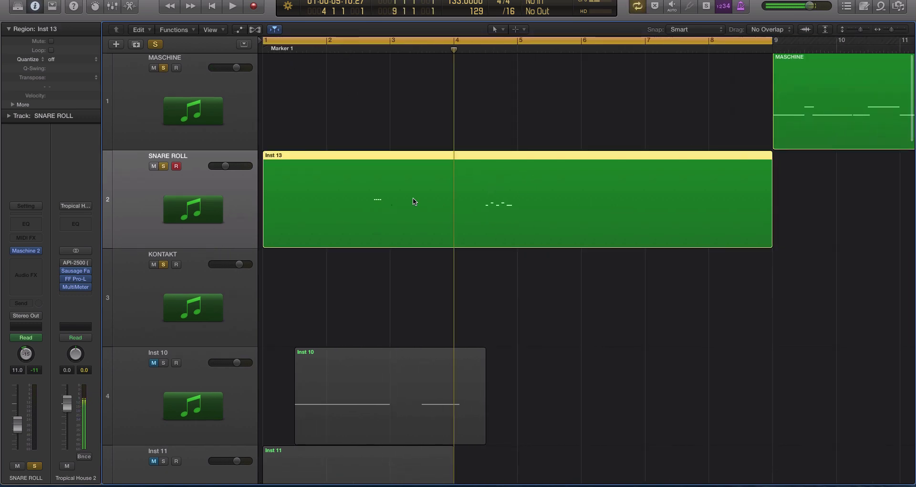
Open the Inst 13 region in the Piano Roll and look for the roll in bar 2
{"action": "double_click", "coordinate": [413, 198]}
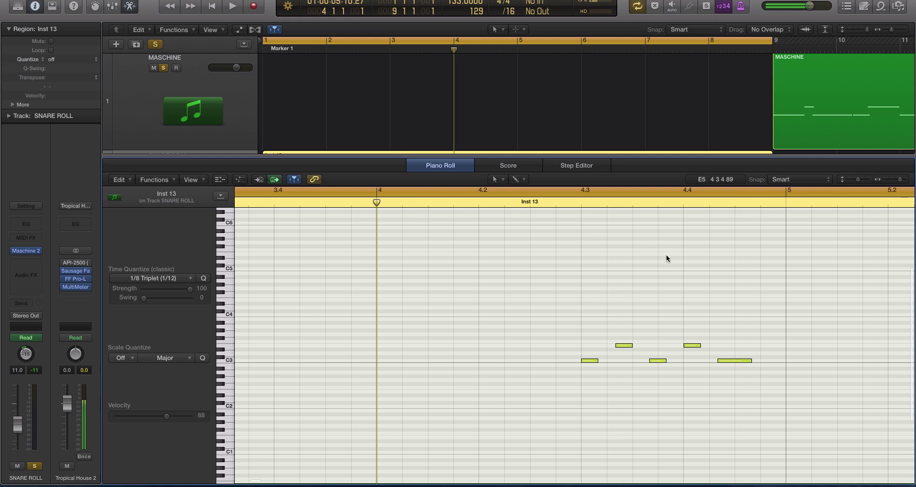
{"action": "scroll", "coordinate": [510, 292], "scroll_direction": "left", "scroll_amount": 1}
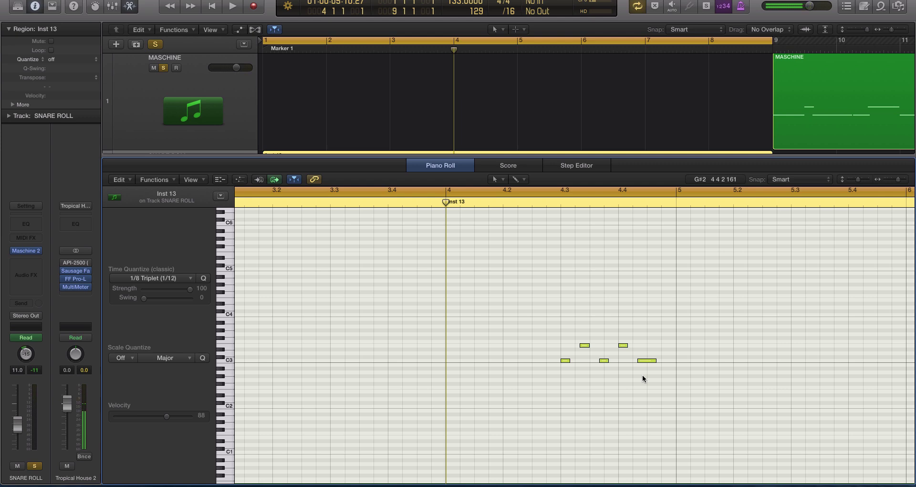
{"action": "scroll", "coordinate": [500, 368], "scroll_direction": "left", "scroll_amount": 10}
{"action": "scroll", "coordinate": [581, 330], "scroll_direction": "up", "scroll_amount": 5}
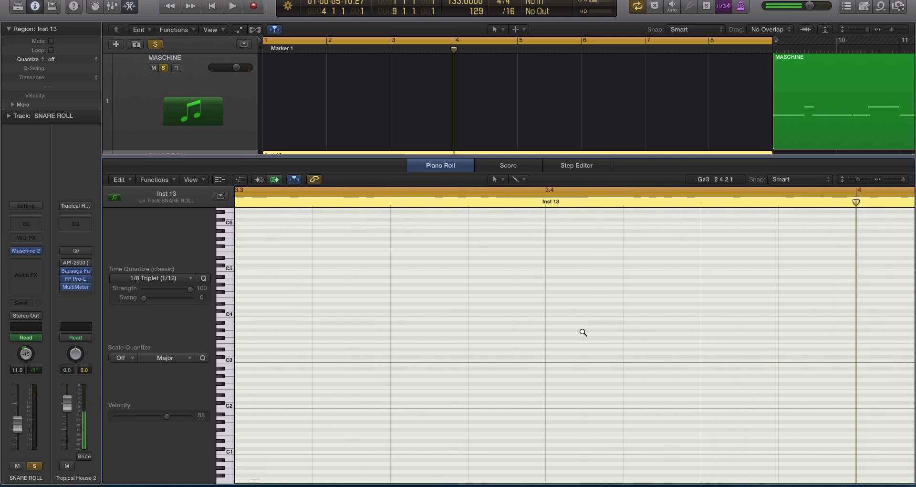
{"action": "scroll", "coordinate": [415, 85], "scroll_direction": "down", "scroll_amount": 5}
Place the playhead at the start of the roll at bar 2 beat 4 and show automation on the tracks
{"action": "left_click", "coordinate": [372, 42]}
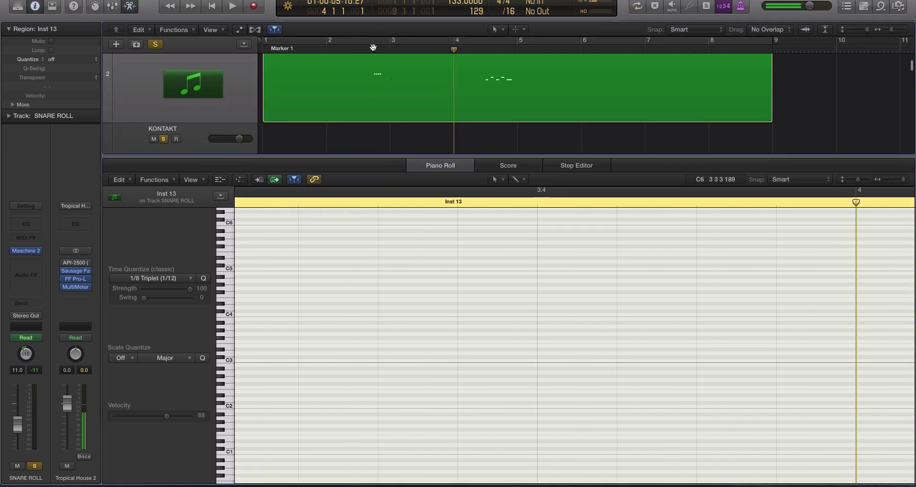
{"action": "left_click", "coordinate": [374, 49]}
{"action": "scroll", "coordinate": [372, 67], "scroll_direction": "up", "scroll_amount": 5}
{"action": "key", "text": "a"}
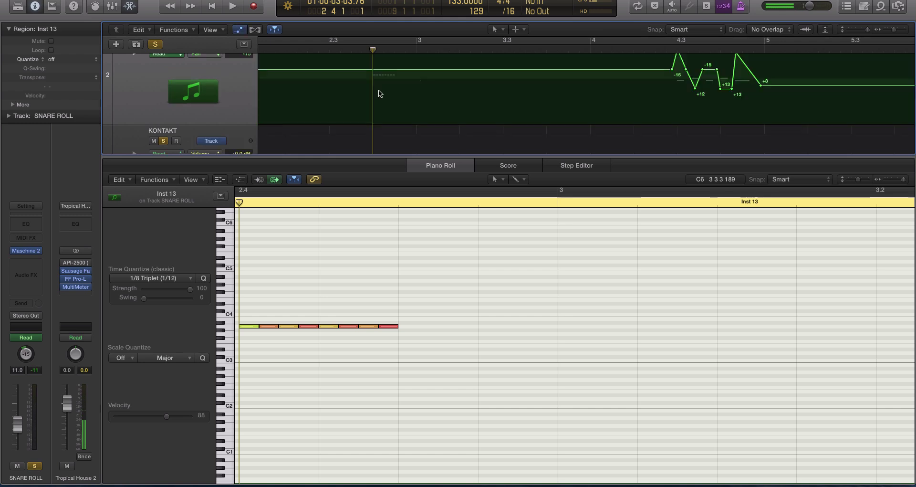
{"action": "scroll", "coordinate": [383, 96], "scroll_direction": "up", "scroll_amount": 2}
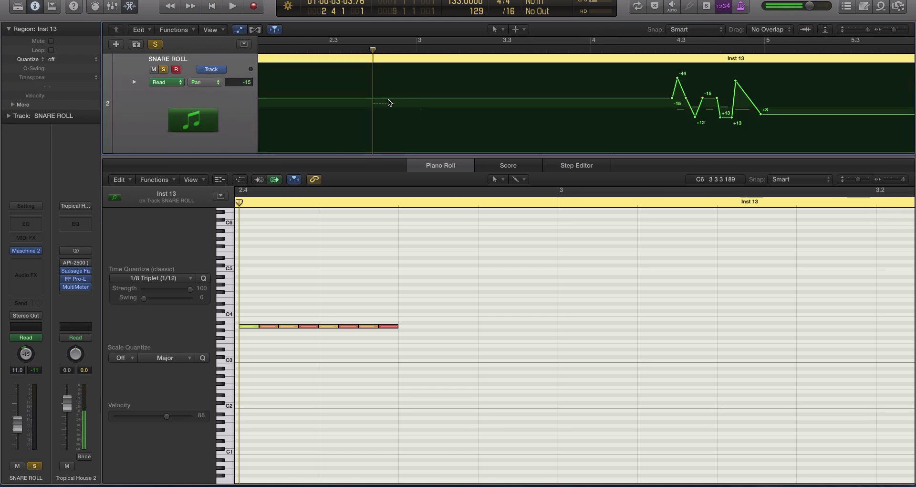
Show the Mixer and add pan automation points holding the first half of the bar 2 roll at +36
{"action": "key", "text": "x"}
{"action": "scroll", "coordinate": [395, 120], "scroll_direction": "up", "scroll_amount": 5}
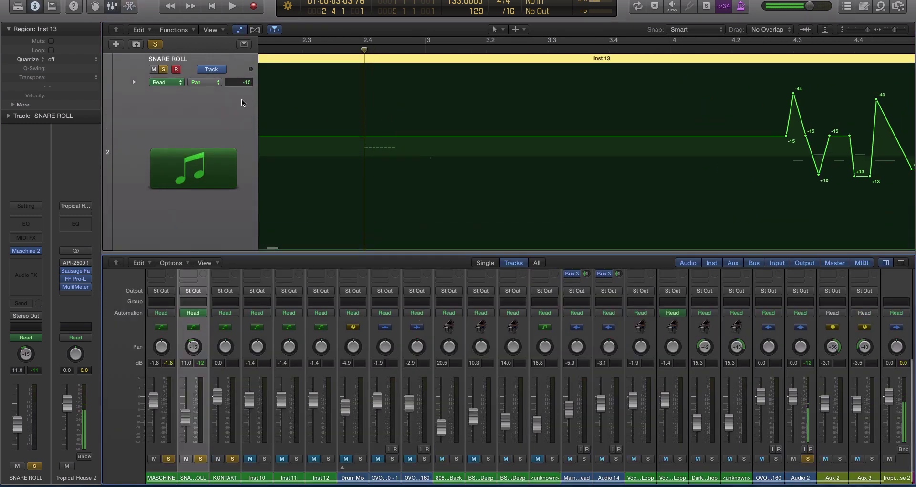
{"action": "scroll", "coordinate": [385, 142], "scroll_direction": "up", "scroll_amount": 5}
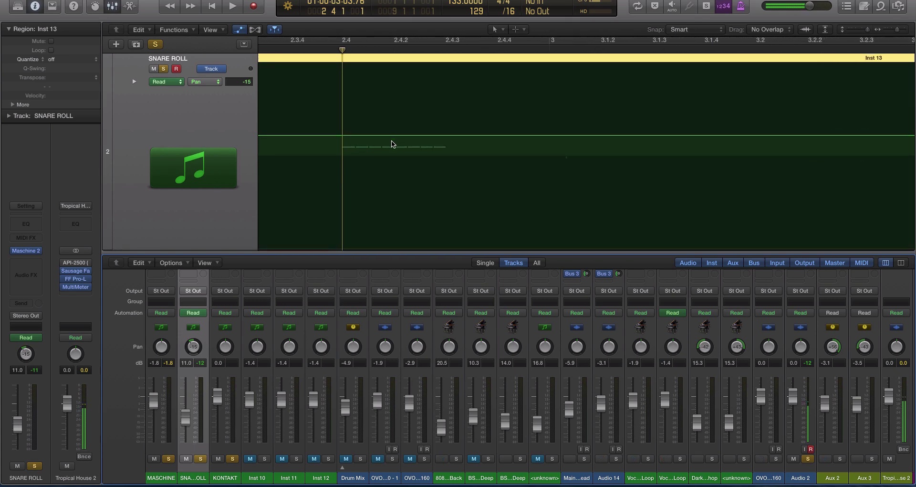
{"action": "scroll", "coordinate": [391, 144], "scroll_direction": "down", "scroll_amount": 3}
{"action": "left_click", "coordinate": [393, 79]}
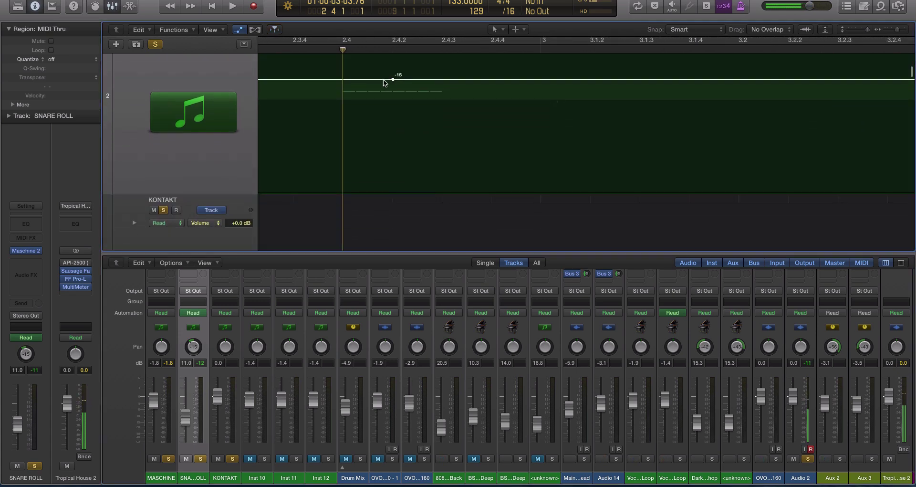
{"action": "left_click", "coordinate": [341, 79]}
{"action": "left_click", "coordinate": [353, 79]}
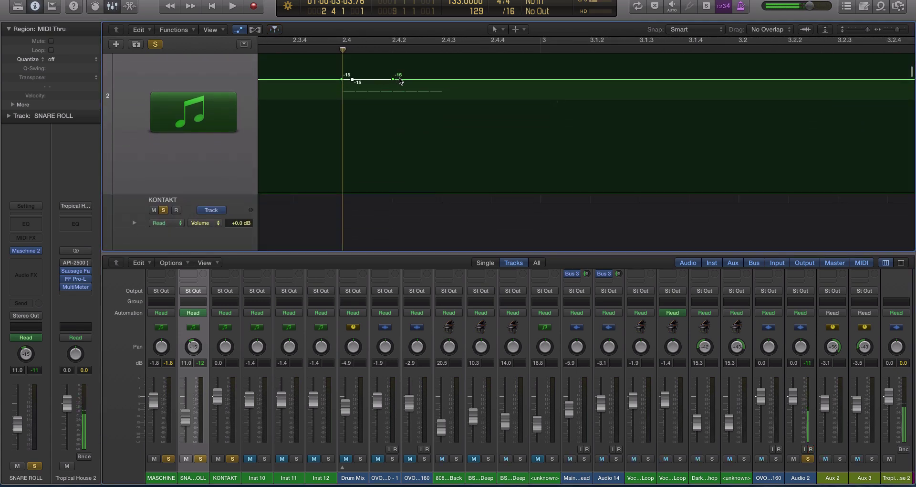
{"action": "left_click", "coordinate": [399, 79]}
{"action": "left_click_drag", "start_coordinate": [342, 80], "coordinate": [349, 159]}
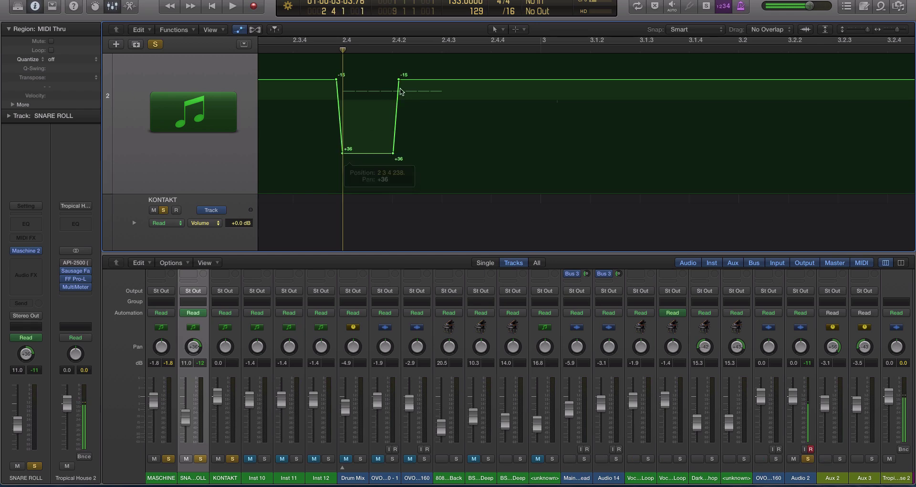
Add a pan automation point after the bar 2 roll and raise the line over its second half to -35
{"action": "left_click", "coordinate": [485, 81]}
{"action": "left_click_drag", "start_coordinate": [452, 81], "coordinate": [433, 100]}
{"action": "left_click", "coordinate": [207, 103]}
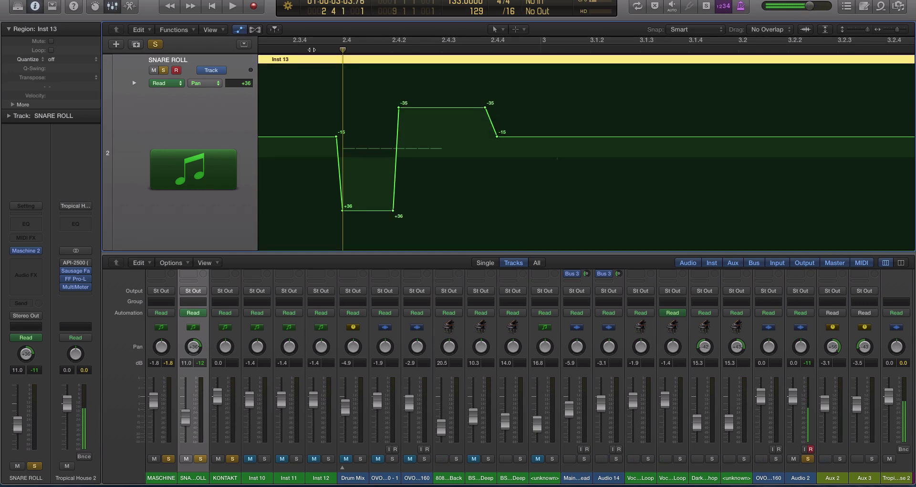
Turn on cycle mode and start playback to hear the panned snare rolls
{"action": "key", "text": "space"}
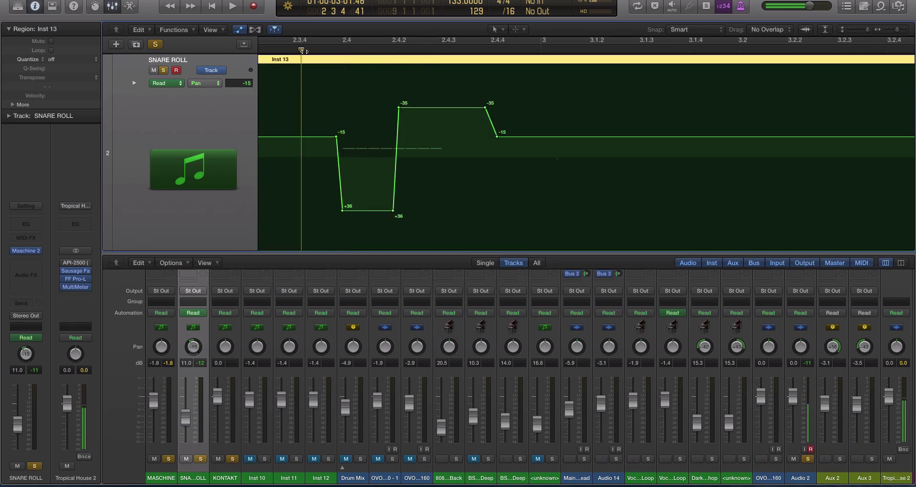
{"action": "key", "text": "c"}
{"action": "key", "text": "space"}
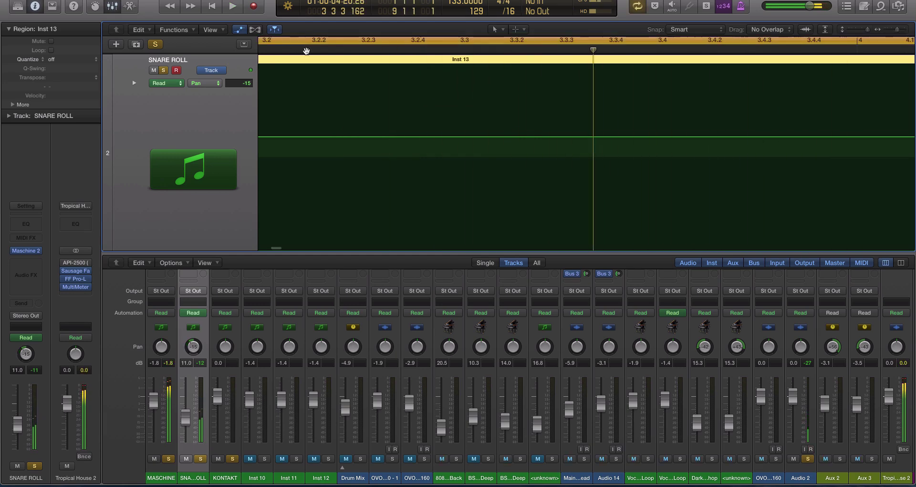
{"action": "key", "text": "space"}
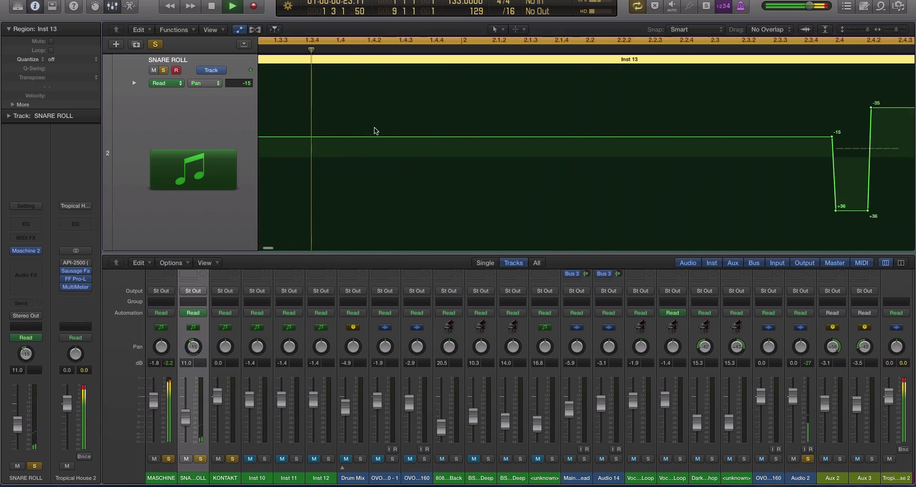
Set the pan of the bar 2 roll to +12 for its first half and -31 for its second half
{"action": "left_click_drag", "start_coordinate": [509, 215], "coordinate": [509, 180]}
{"action": "left_click_drag", "start_coordinate": [574, 112], "coordinate": [573, 117]}
{"action": "key", "text": "z"}
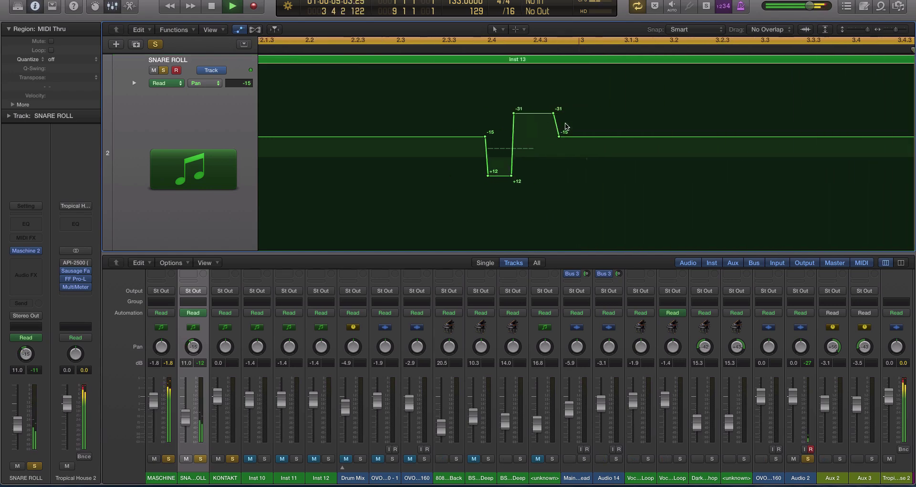
Close the Mixer, listen to both panned rolls on the SNARE ROLL track and stop playback
{"action": "key", "text": "x"}
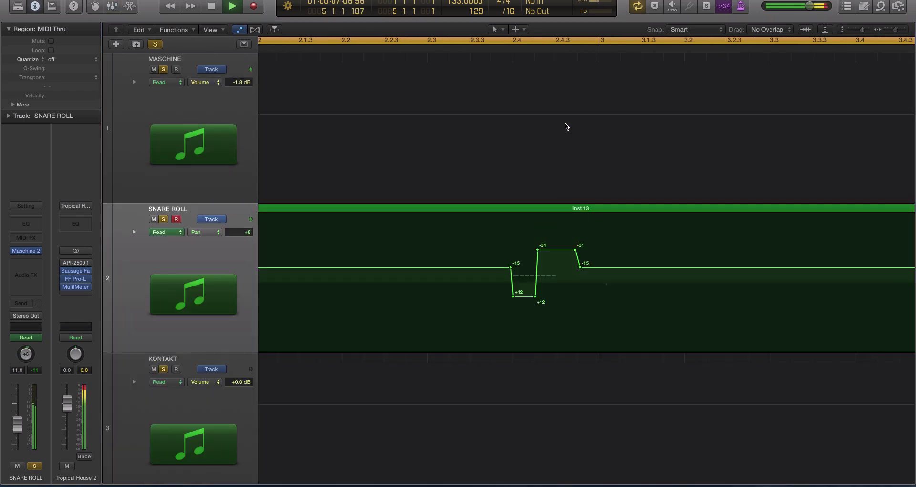
{"action": "key", "text": "super+Left"}
{"action": "scroll", "coordinate": [567, 127], "scroll_direction": "up", "scroll_amount": 2}
{"action": "key", "text": "super+Up"}
{"action": "key", "text": "super+Up"}
{"action": "key", "text": "super+Left"}
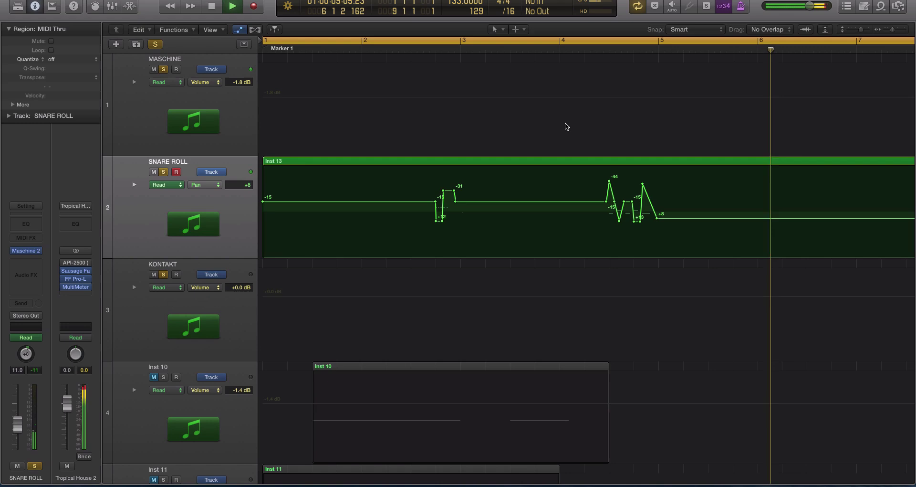
{"action": "key", "text": "space"}
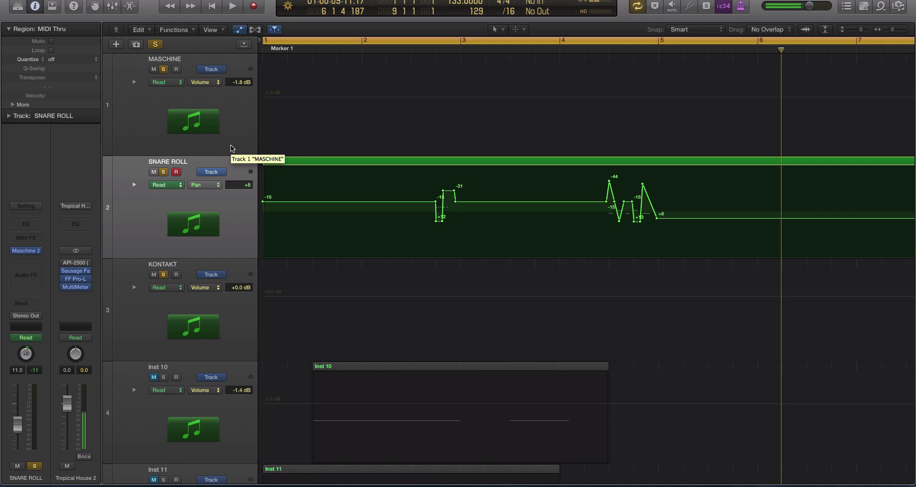
Open the Inst 13 region in the Piano Roll and hide the automation on the tracks
{"action": "key", "text": "a"}
{"action": "key", "text": "a"}
{"action": "scroll", "coordinate": [360, 200], "scroll_direction": "down", "scroll_amount": 3}
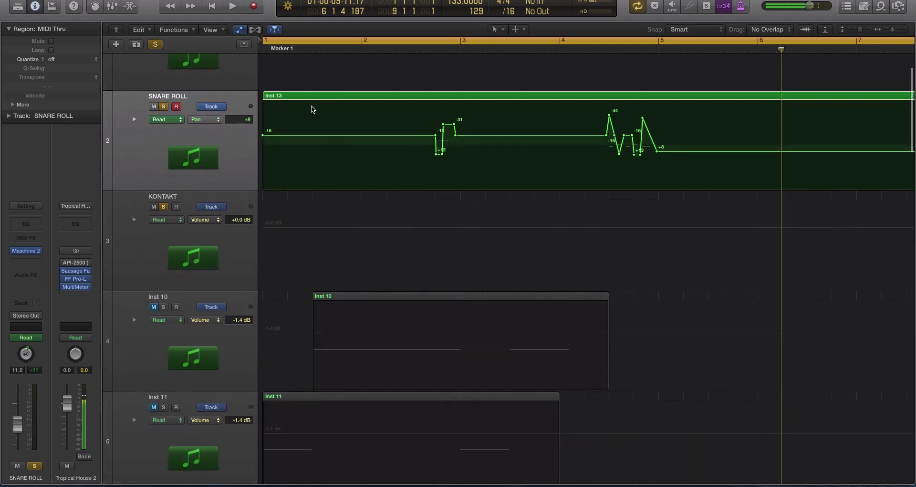
{"action": "double_click", "coordinate": [304, 95]}
{"action": "key", "text": "a"}
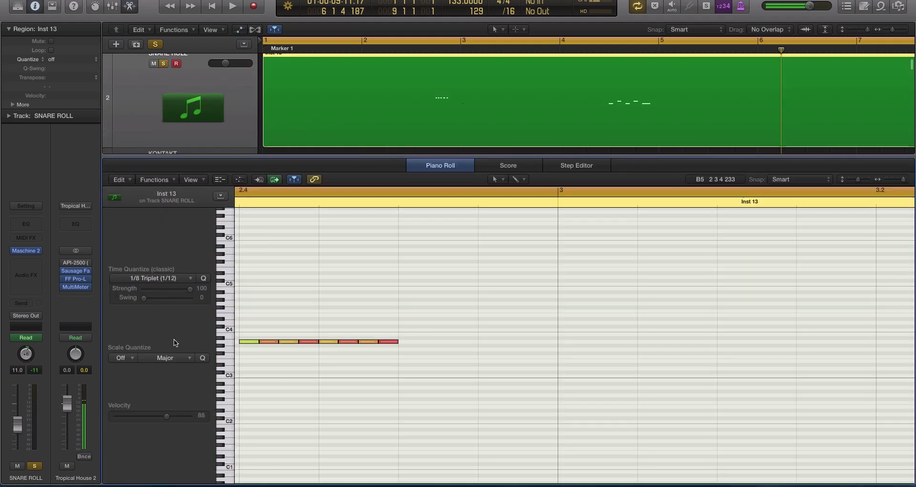
{"action": "left_click", "coordinate": [240, 180]}
{"action": "left_click", "coordinate": [141, 440]}
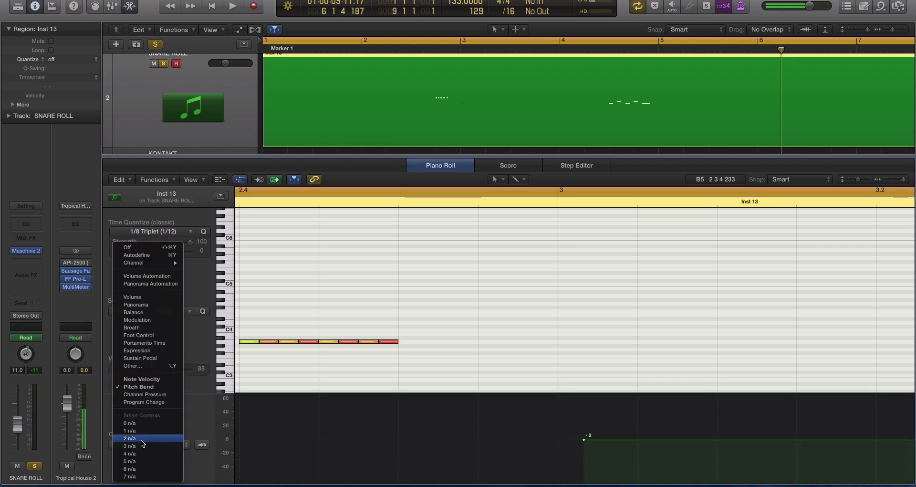
{"action": "left_click", "coordinate": [194, 321]}
{"action": "left_click", "coordinate": [241, 180]}
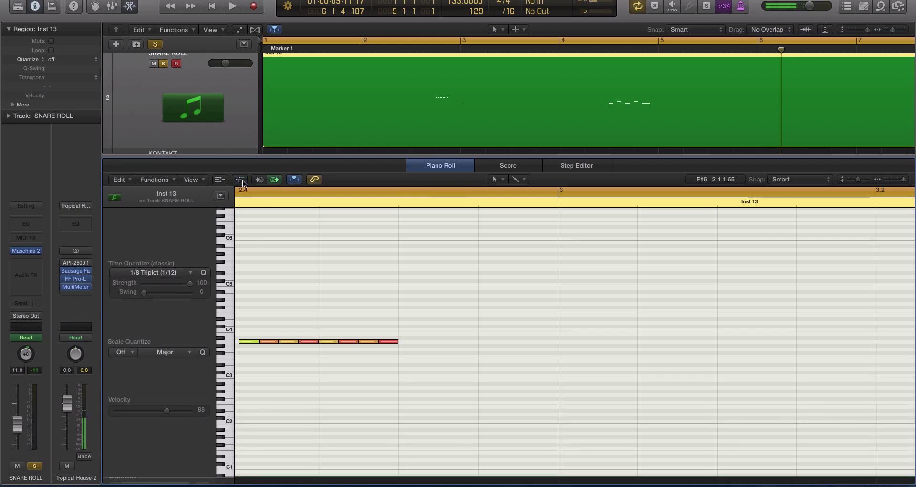
Show the MIDI Draw area for the Inst 13 region and view its controller types, keeping Pitch Bend
{"action": "left_click", "coordinate": [241, 180]}
{"action": "left_click", "coordinate": [167, 444]}
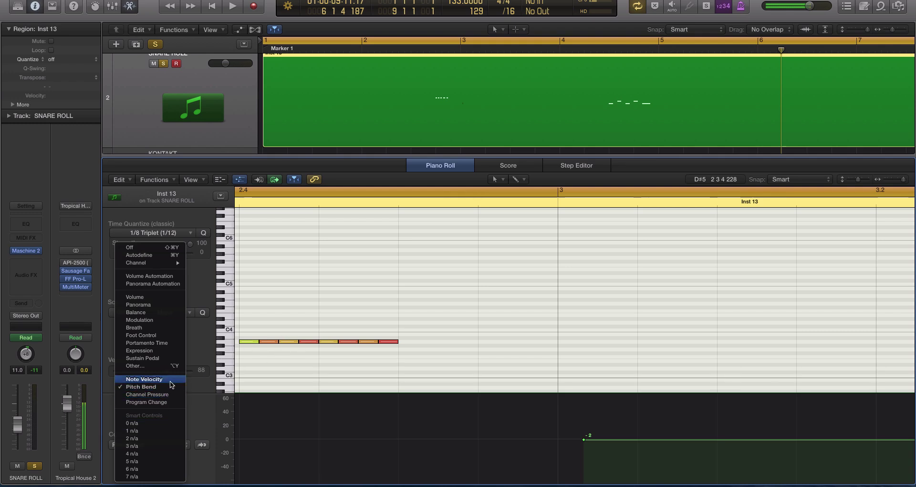
{"action": "left_click", "coordinate": [281, 321]}
Draw a pitch bend over the bar 2 snare roll that rises from -2 to a peak of 33 and falls back to -2
{"action": "scroll", "coordinate": [335, 330], "scroll_direction": "up", "scroll_amount": 3}
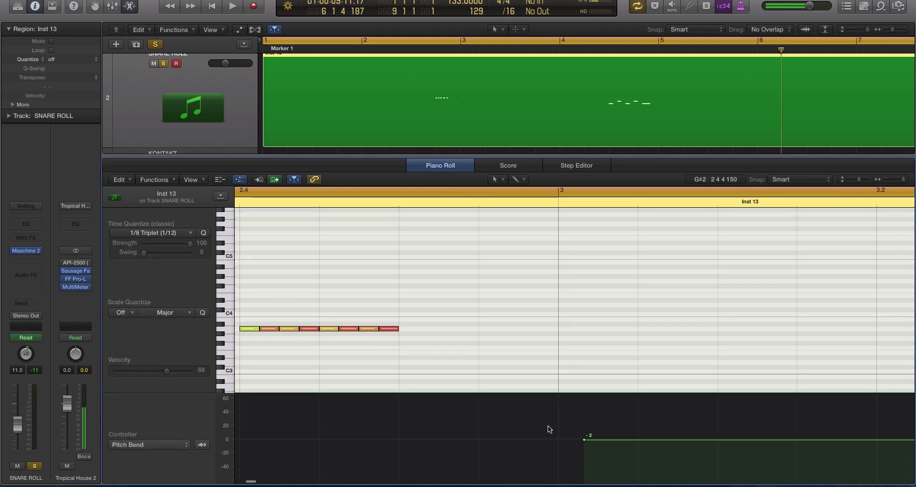
{"action": "scroll", "coordinate": [471, 376], "scroll_direction": "down", "scroll_amount": 5}
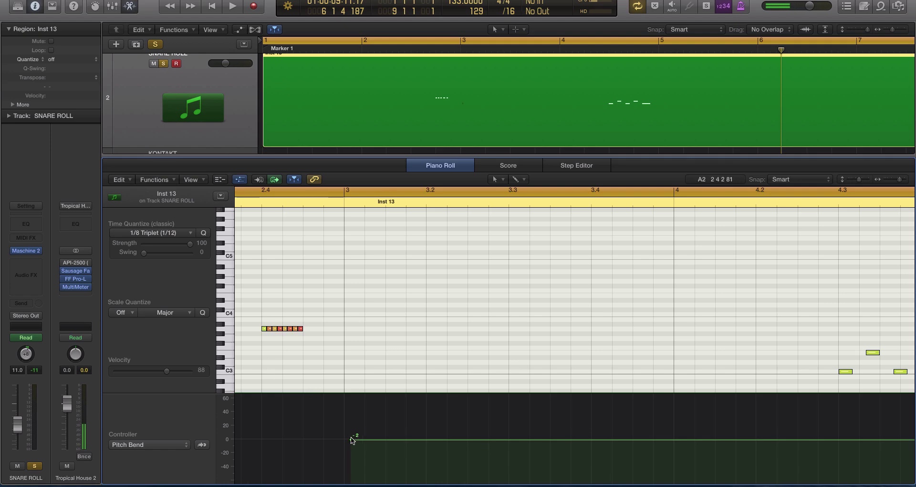
{"action": "left_click_drag", "start_coordinate": [352, 439], "coordinate": [285, 416]}
{"action": "left_click", "coordinate": [281, 439]}
{"action": "left_click", "coordinate": [311, 439]}
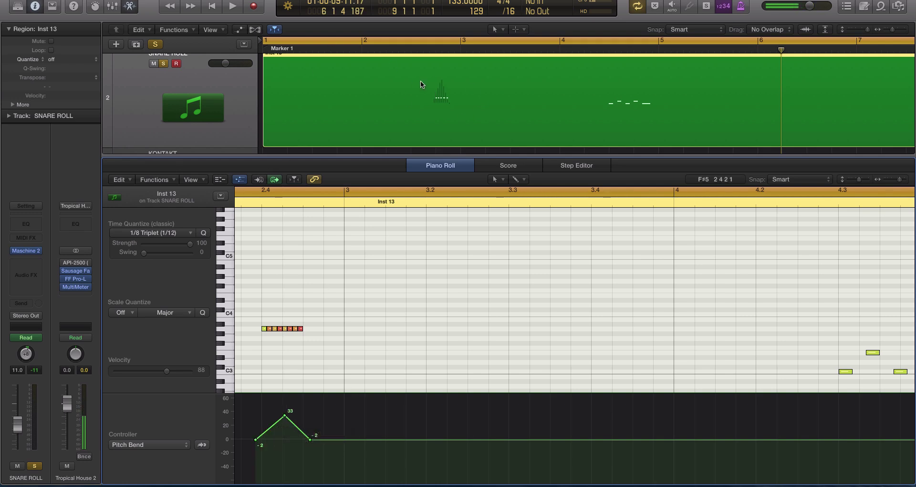
Play back the SNARE ROLL track to hear the pitch-bent roll and the bar 4 notes, and stop playback
{"action": "key", "text": "space"}
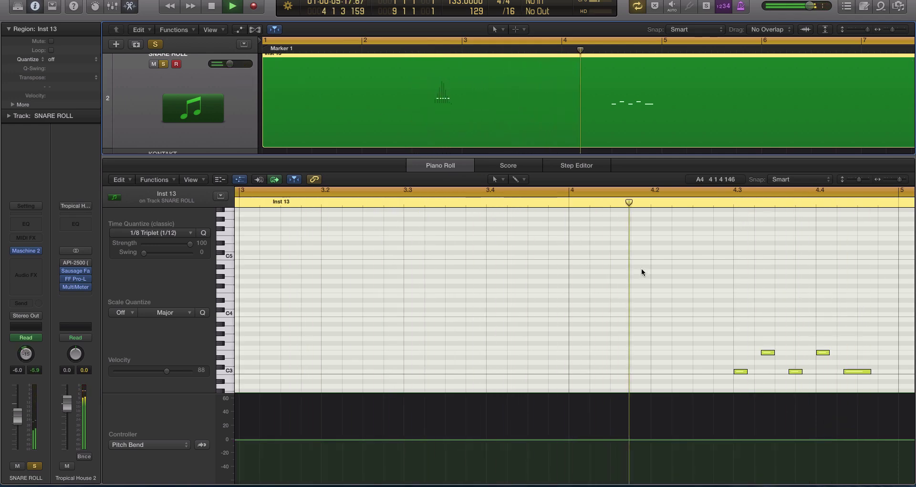
{"action": "key", "text": "space"}
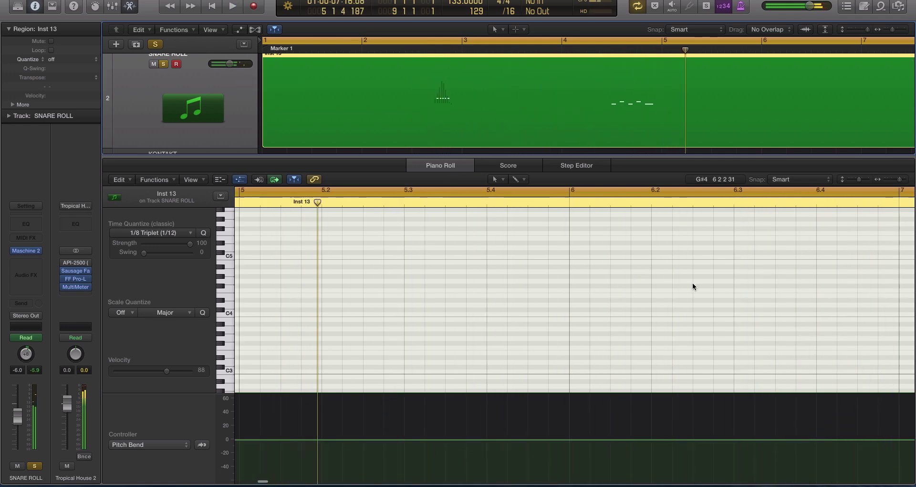
{"action": "left_click", "coordinate": [622, 296]}
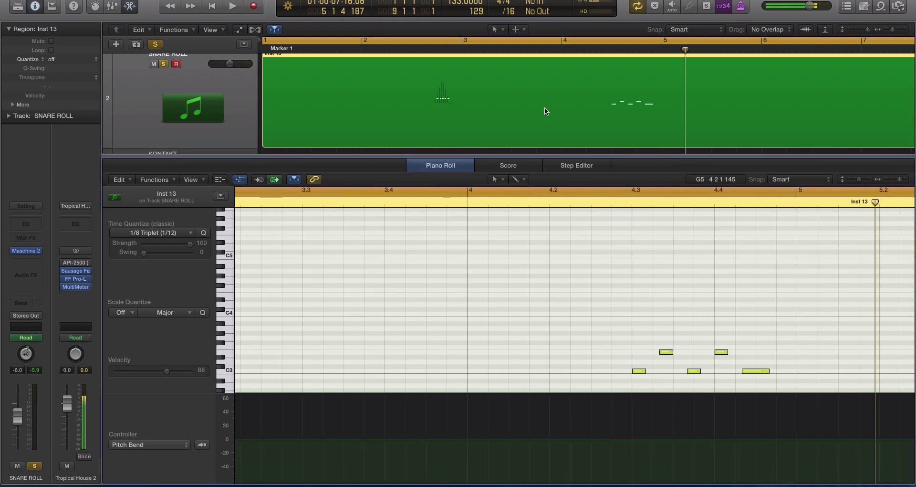
View the channel strips in the Mixer in place of the Piano Roll and close it to return to the full track arrangement
{"action": "key", "text": "x"}
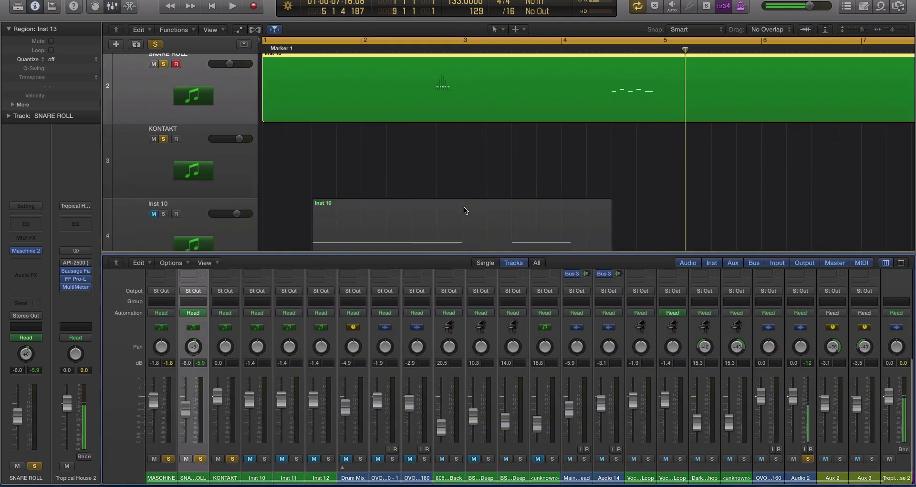
{"action": "key", "text": "x"}
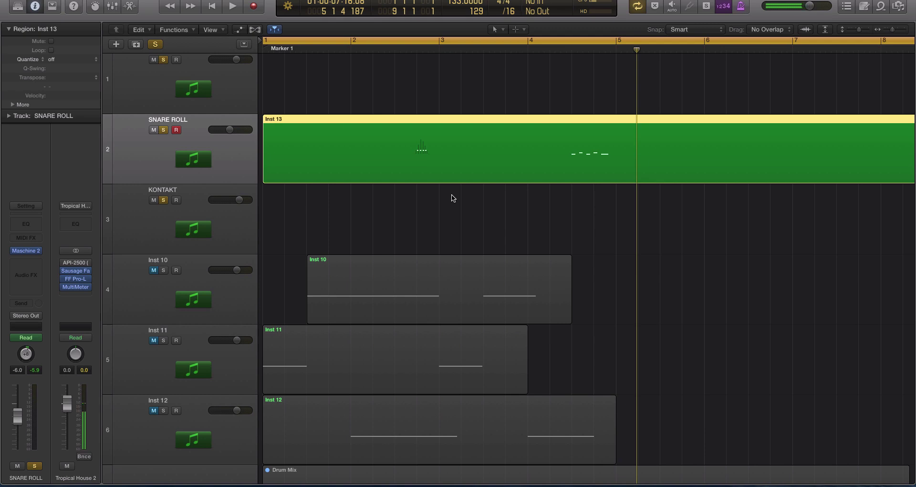
{"action": "left_click_drag", "start_coordinate": [409, 101], "coordinate": [479, 170]}
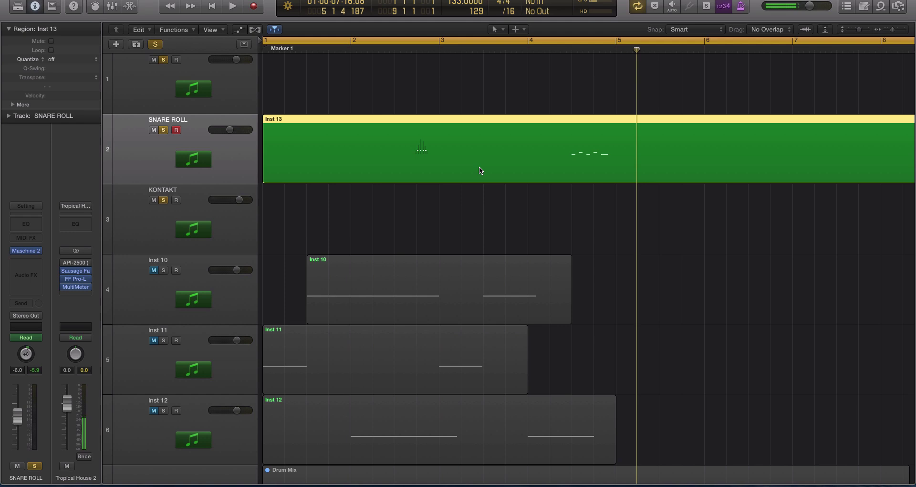